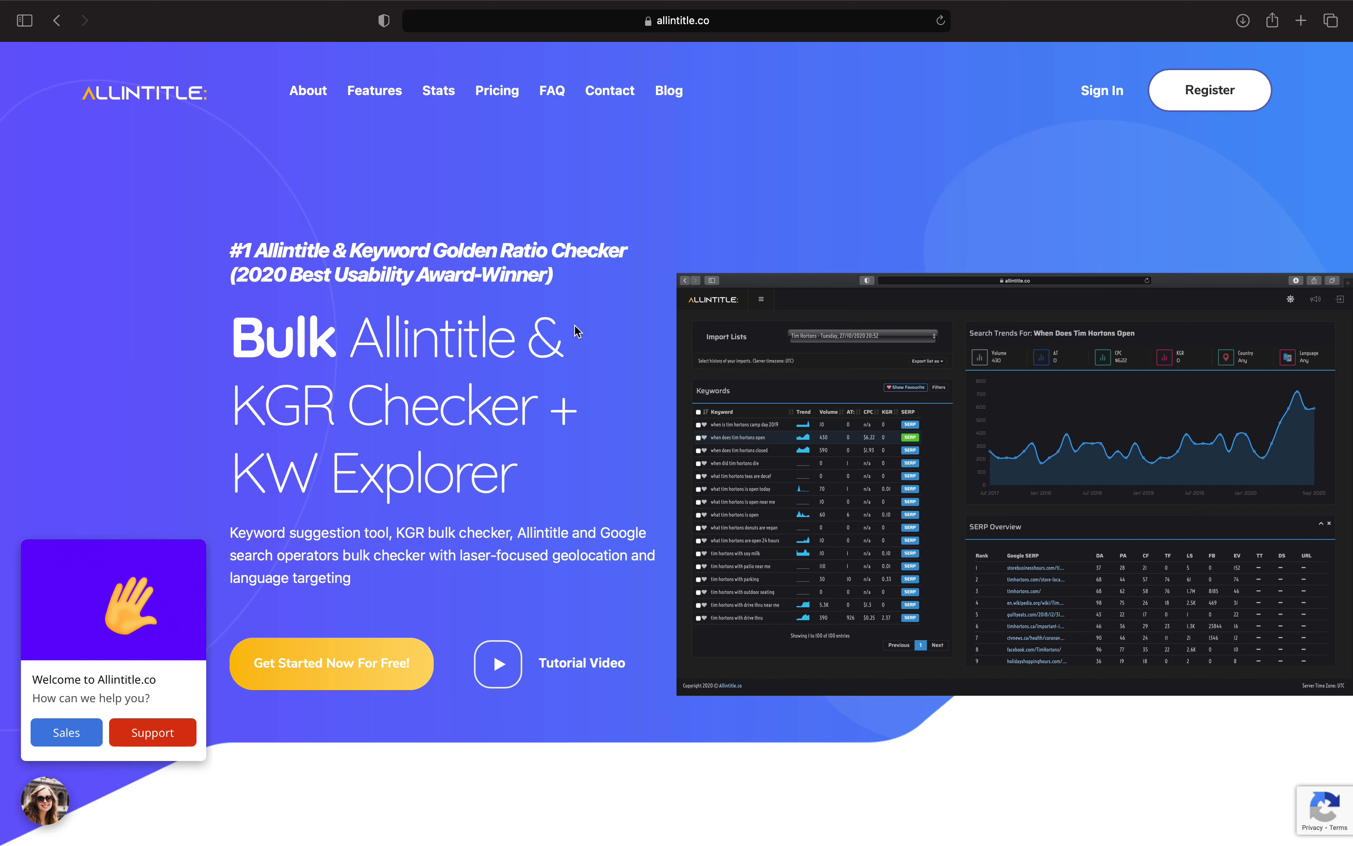
Sign in to Allintitle and clear the prefilled list name on the bulk keyword check page
click(1095, 97)
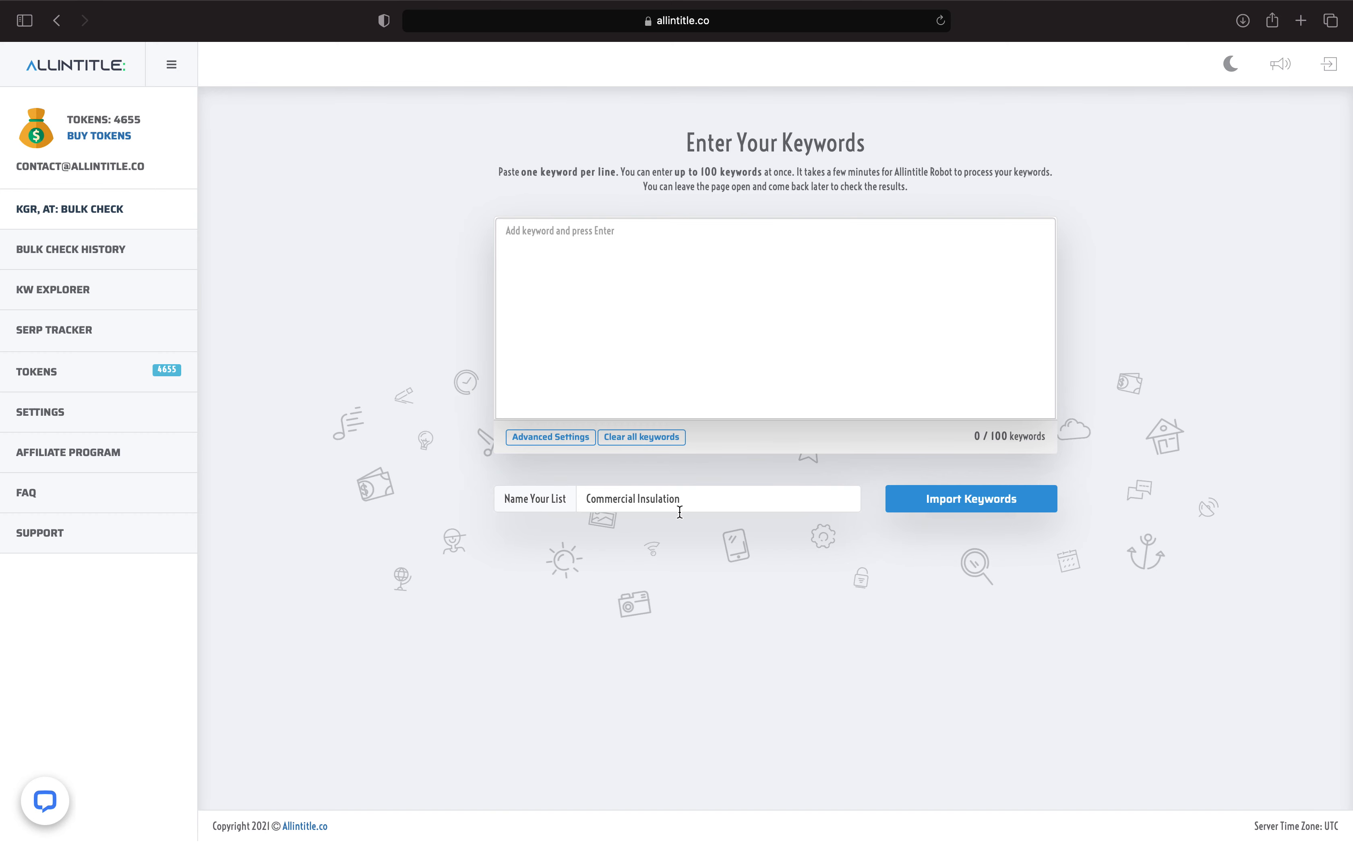
drag(704, 500, 566, 498)
key(BackSpace)
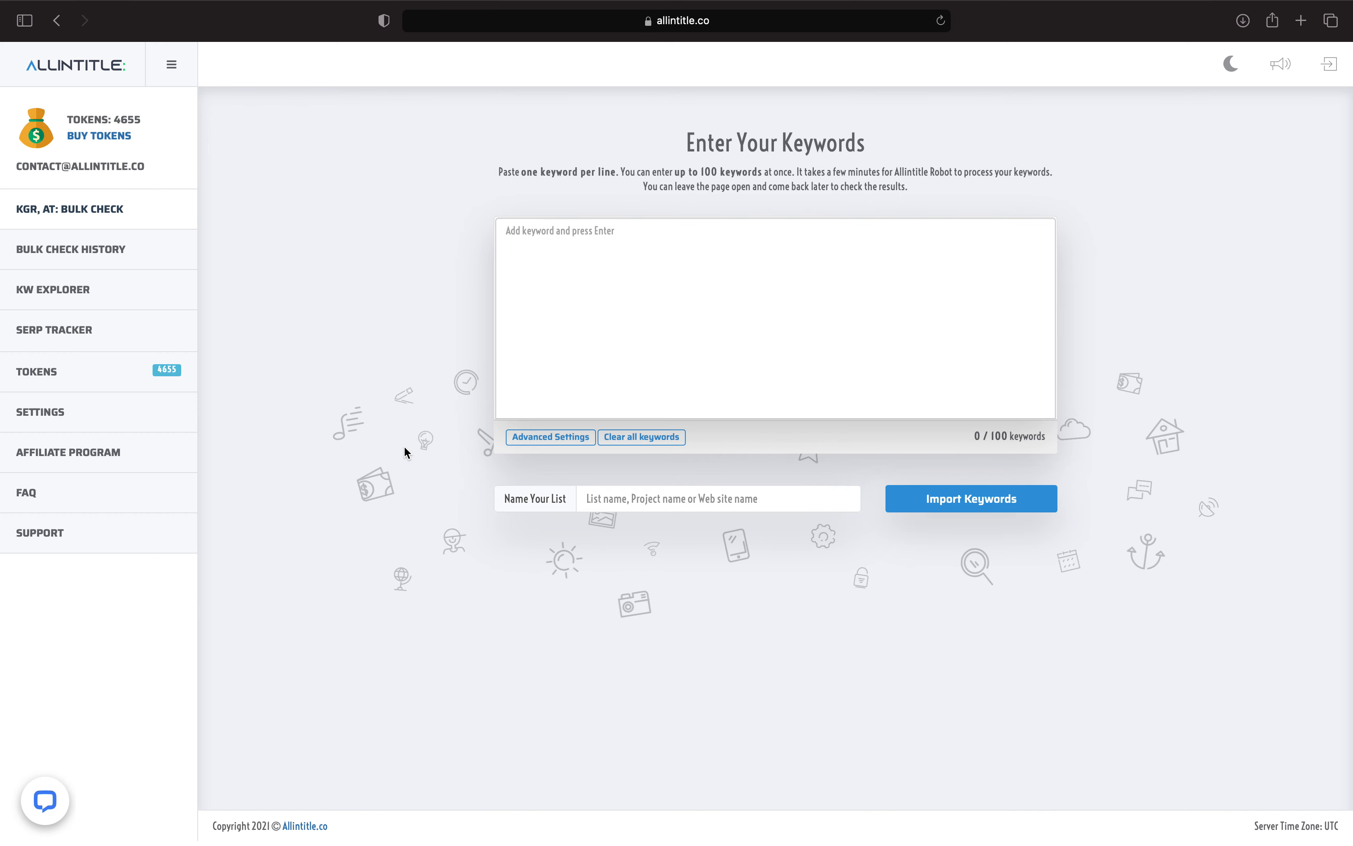
Set the bulk check's advanced settings to location San Diego, CA, USA and country United States
click(553, 439)
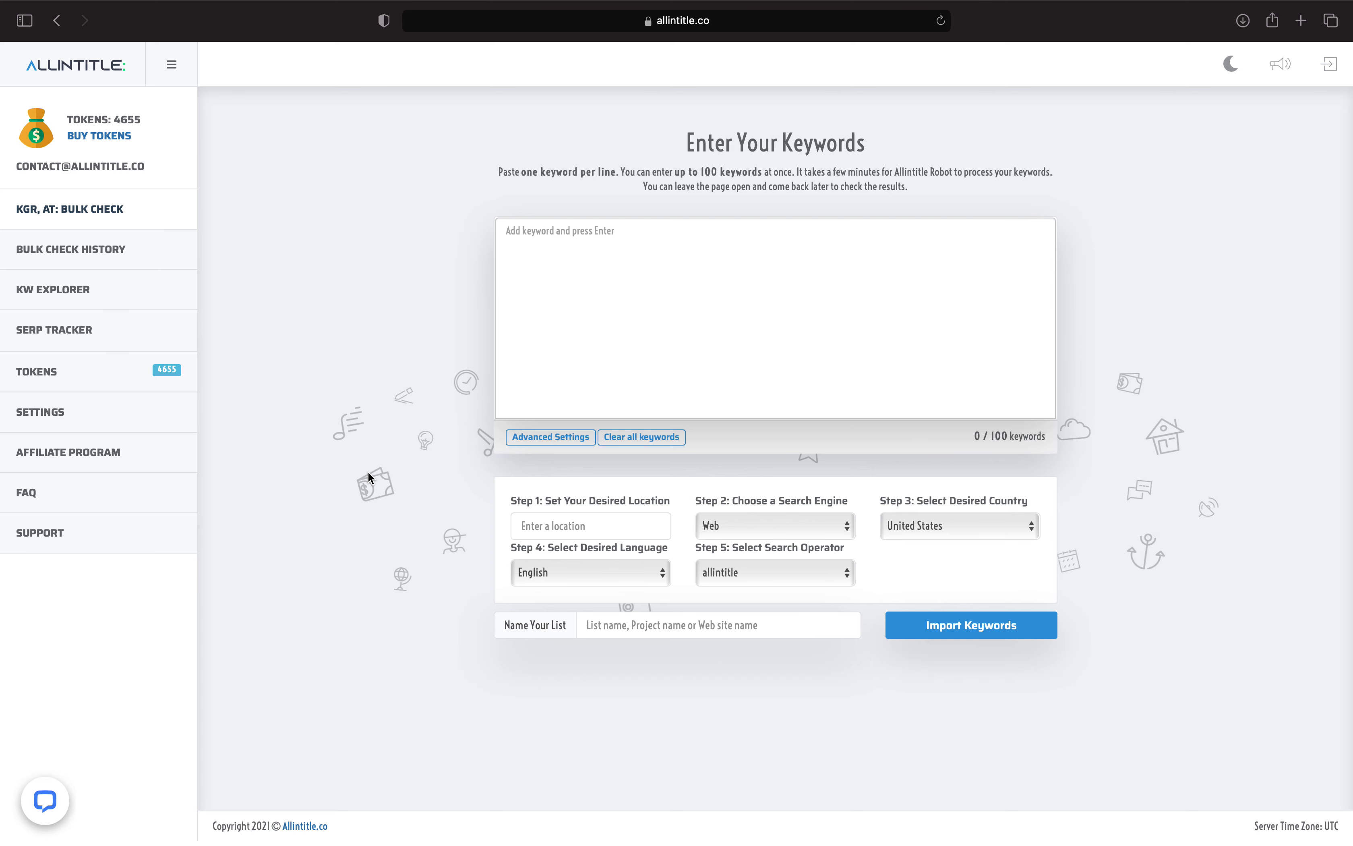
click(564, 529)
text(san diego)
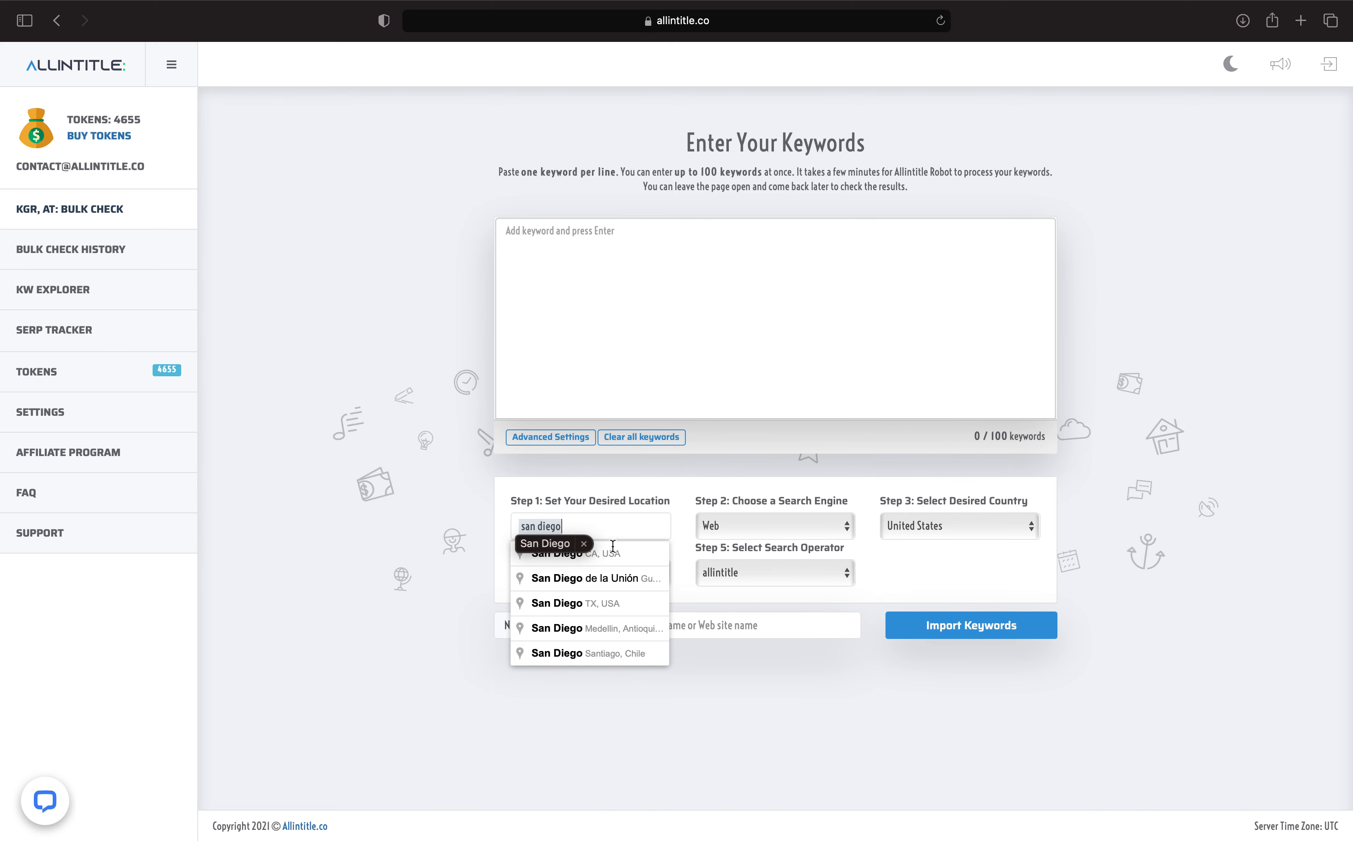
click(614, 549)
click(933, 528)
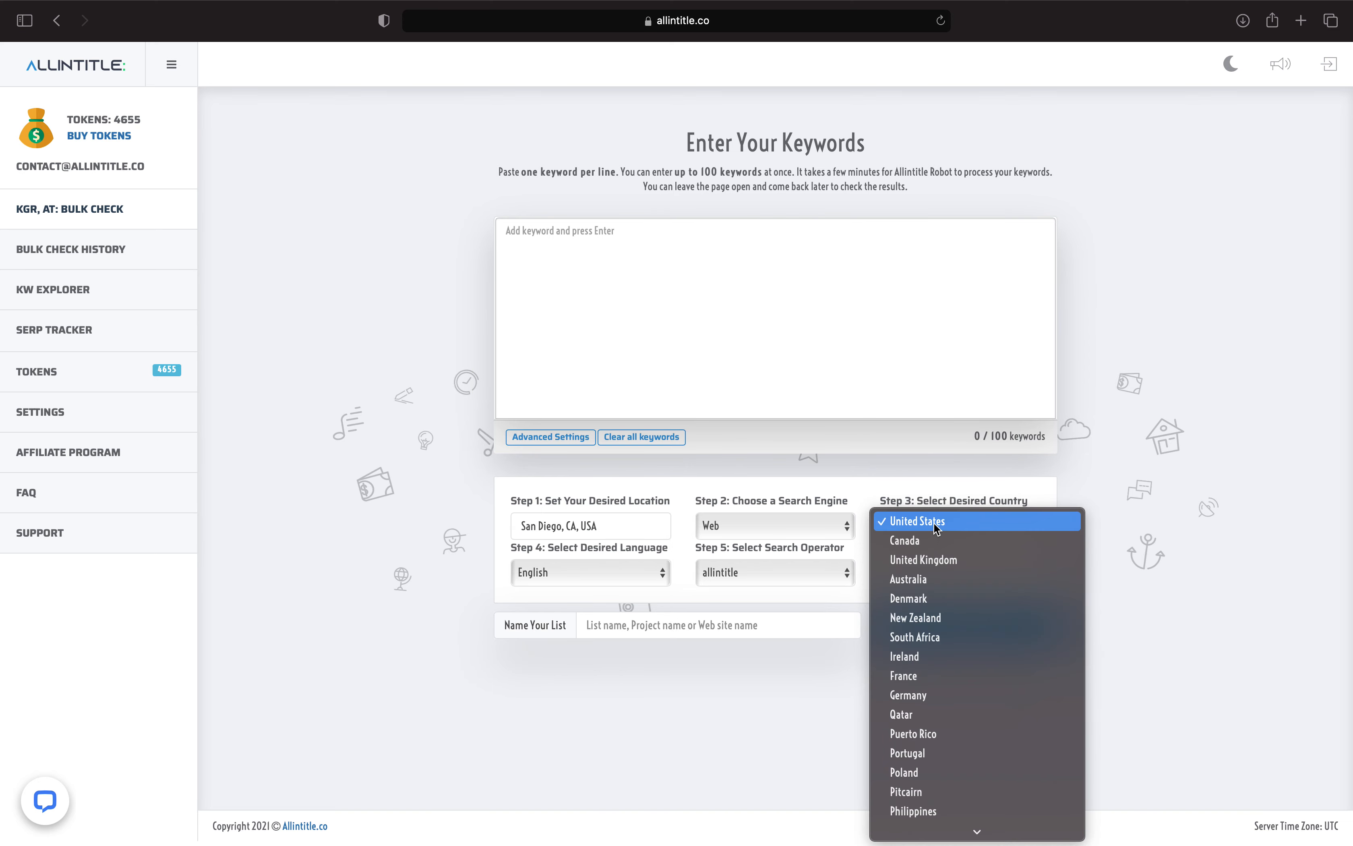
click(931, 528)
Name the keyword list HVAC
click(619, 626)
text(Tes)
key(BackSpace)
key(BackSpace)
key(BackSpace)
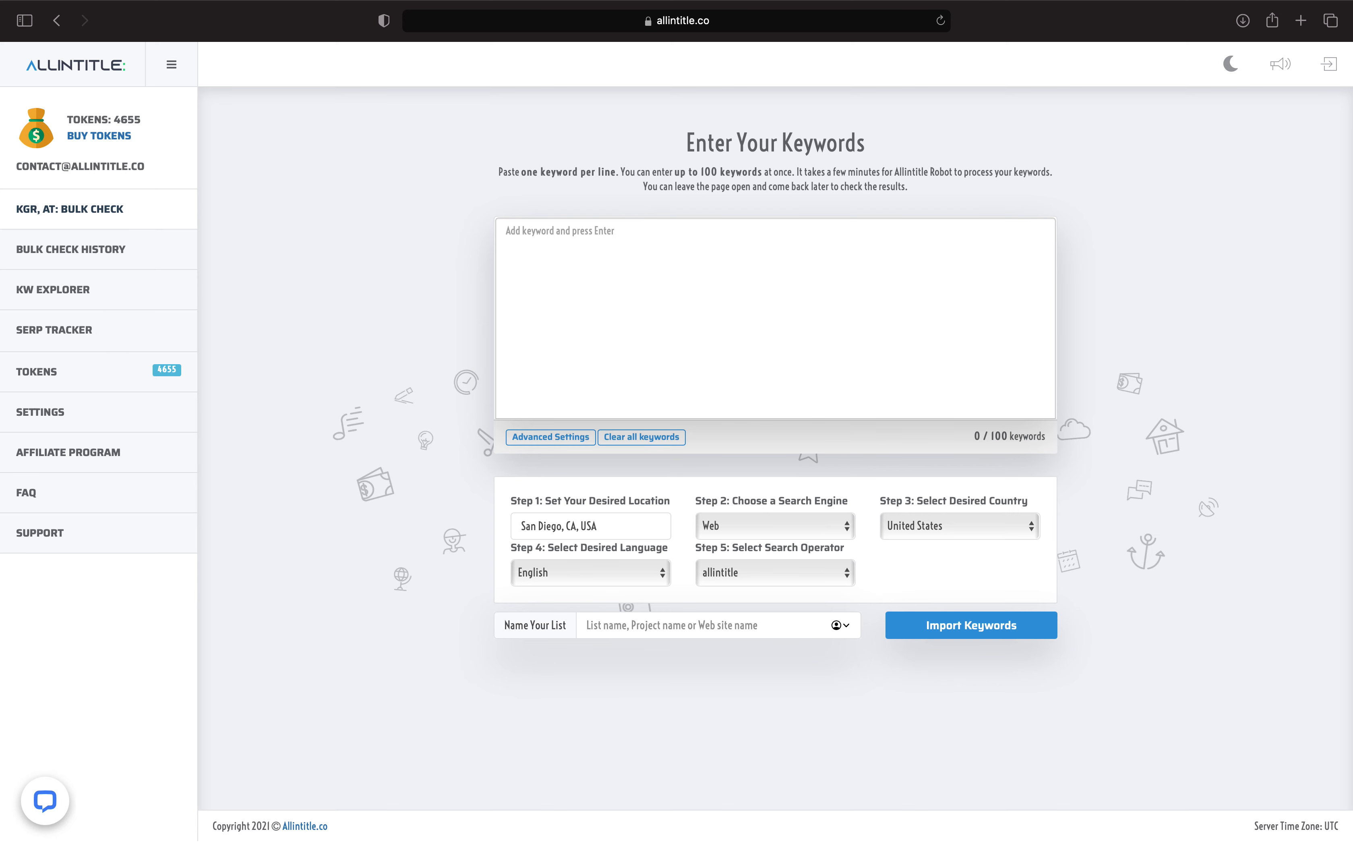
text(HVAC)
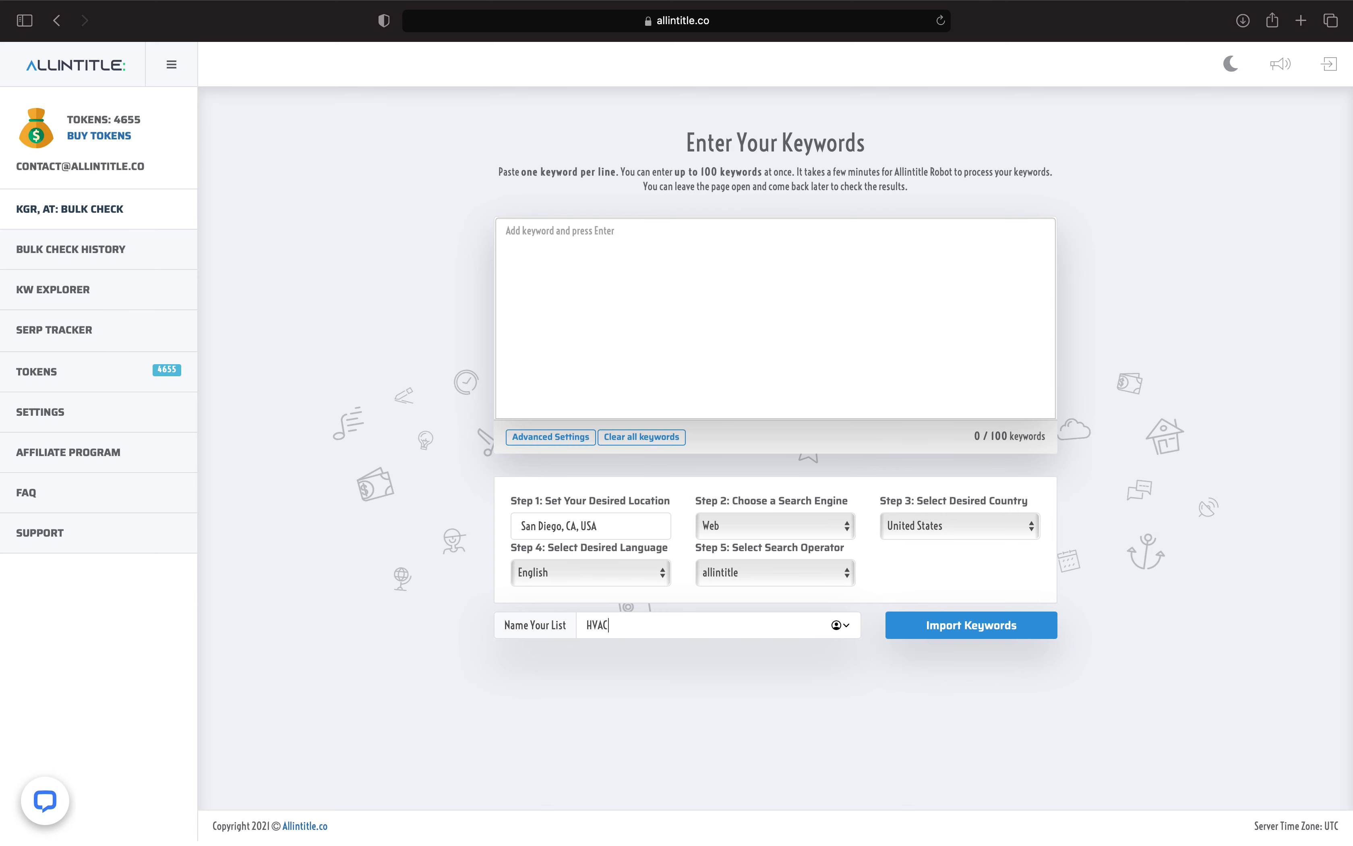
Add the keywords "HVAC san diego", "heating and air san diego" and "plumping San Diego" to the bulk check list
click(546, 264)
text(HVAC san diego)
key(Return)
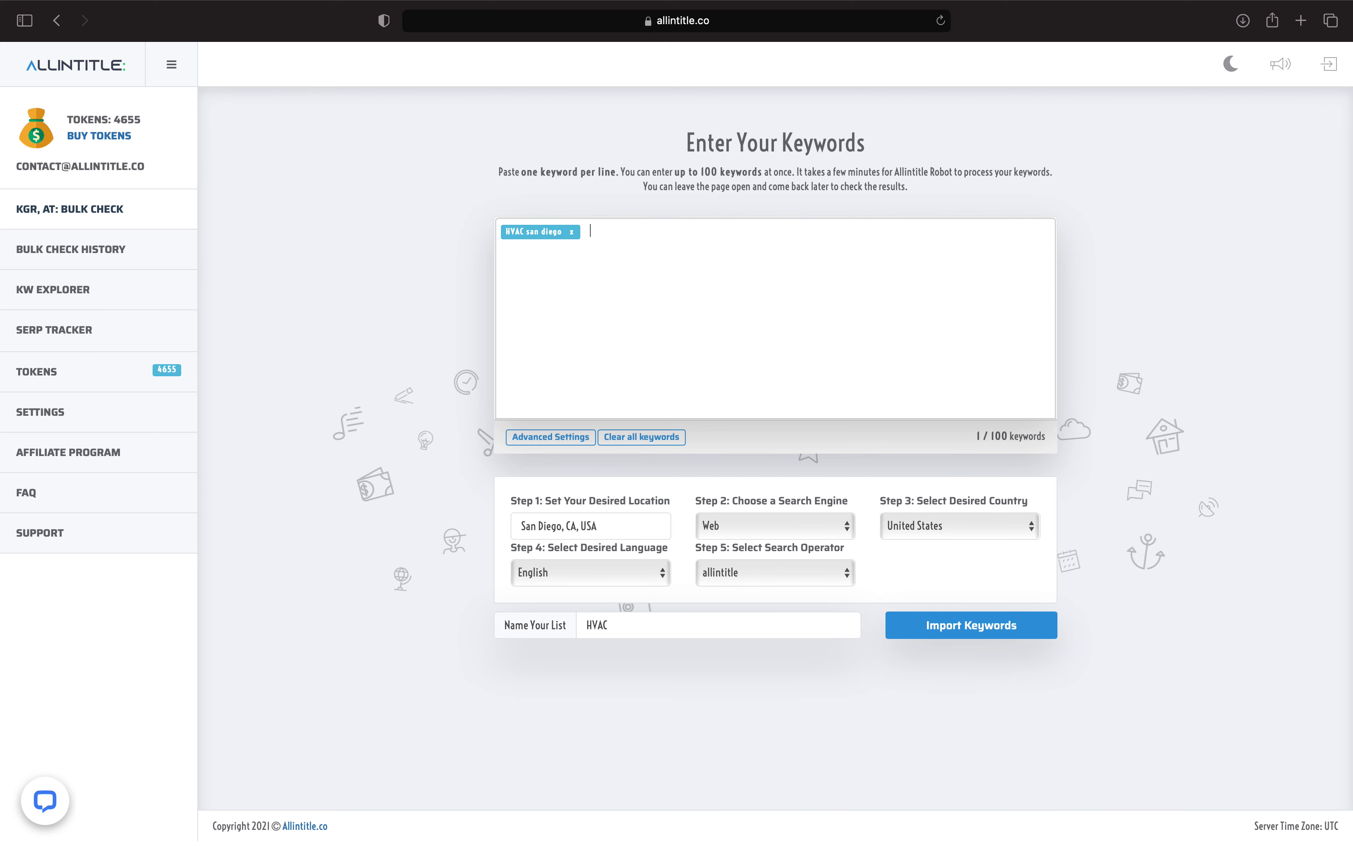
text(heating and air)
text(diego)
key(Return)
text(plumo)
key(BackSpace)
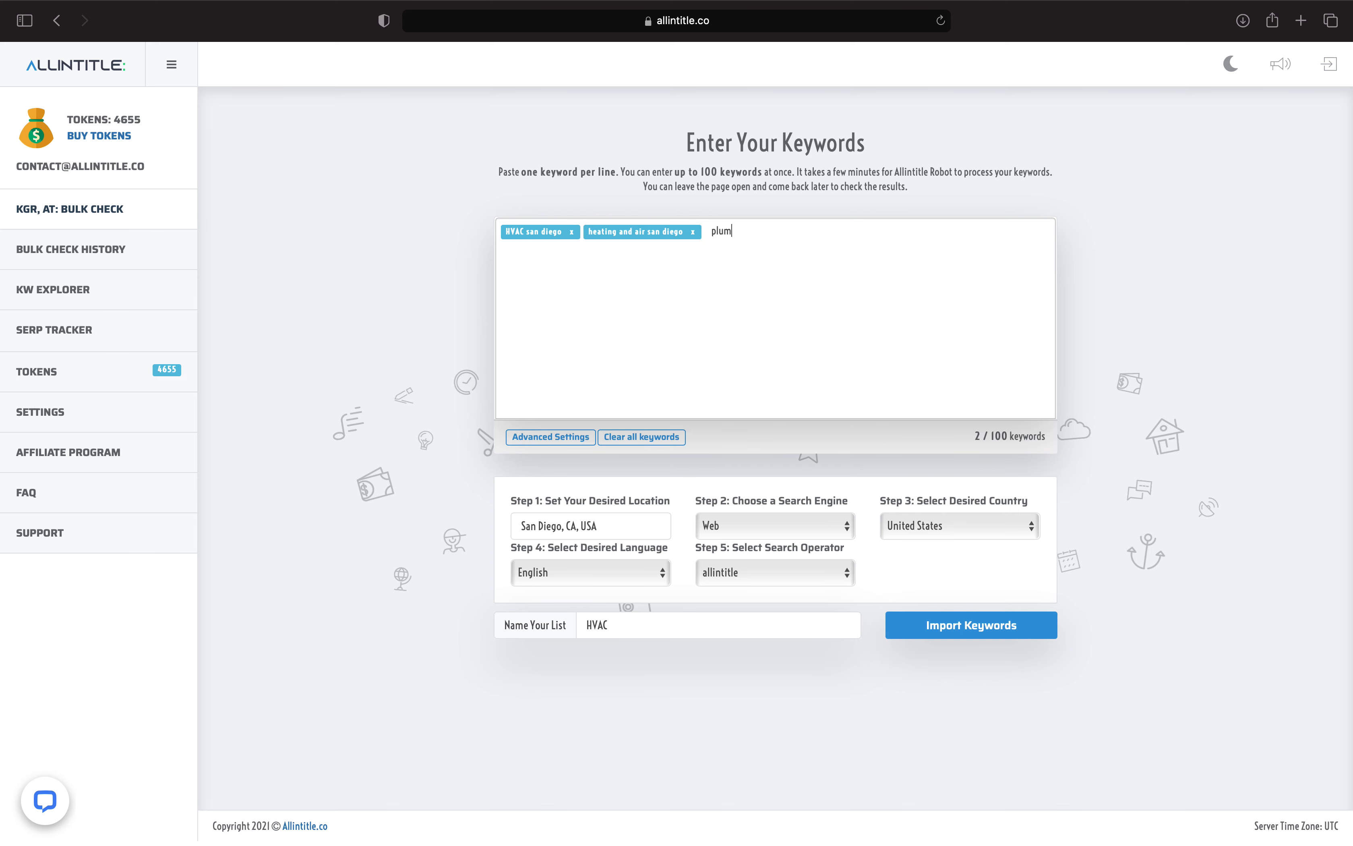
text(ping San Diego)
key(Return)
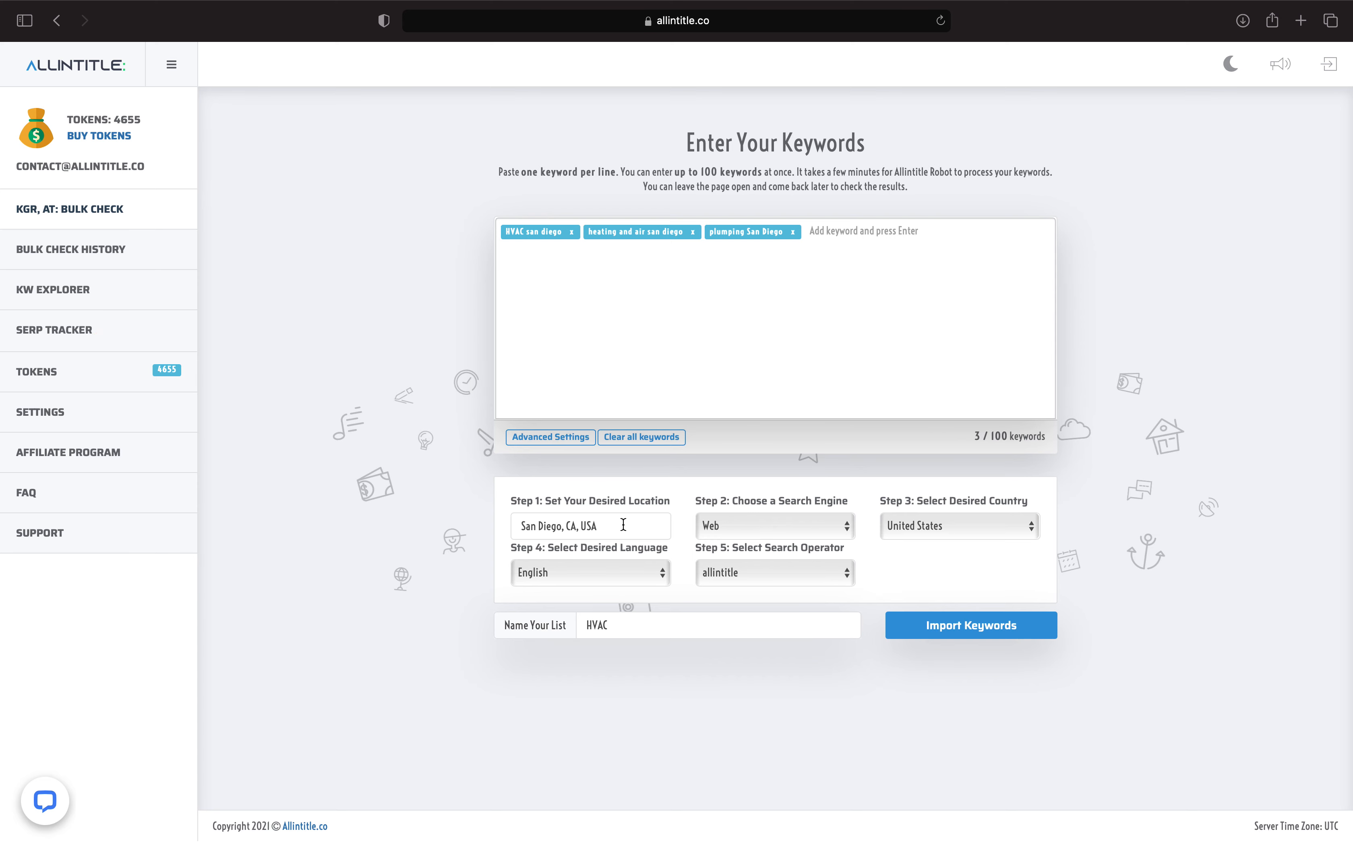
drag(621, 526, 494, 524)
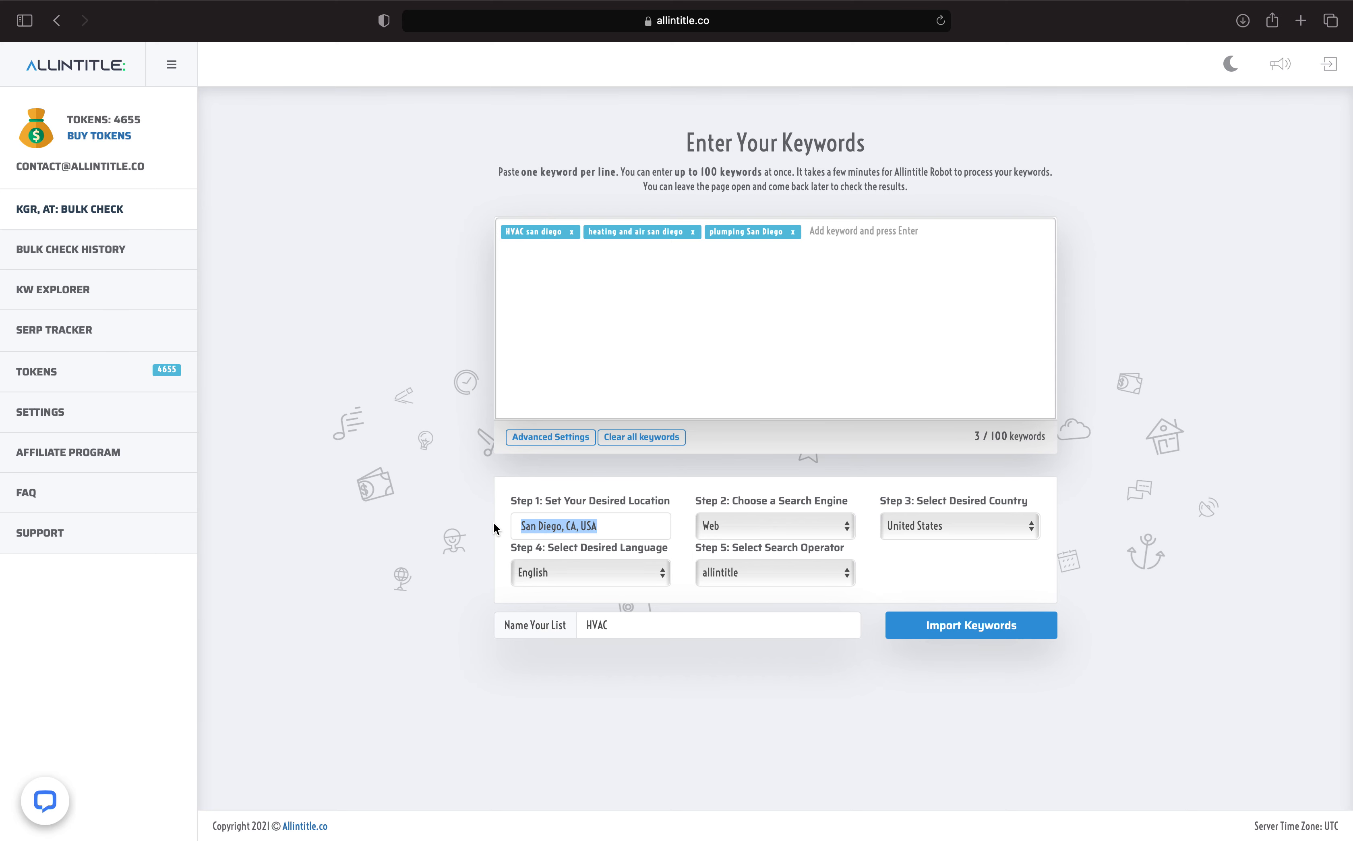
click(968, 533)
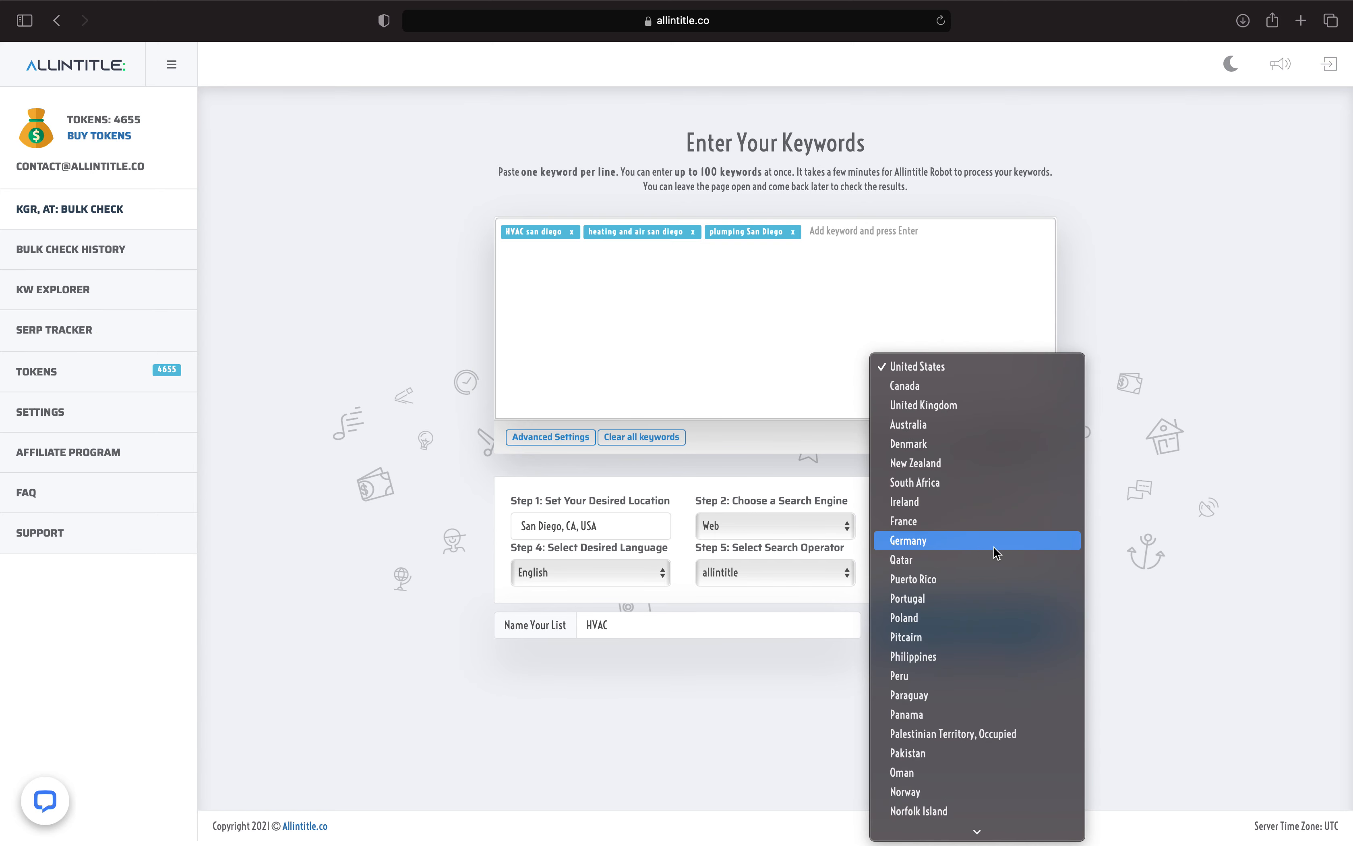
click(1159, 543)
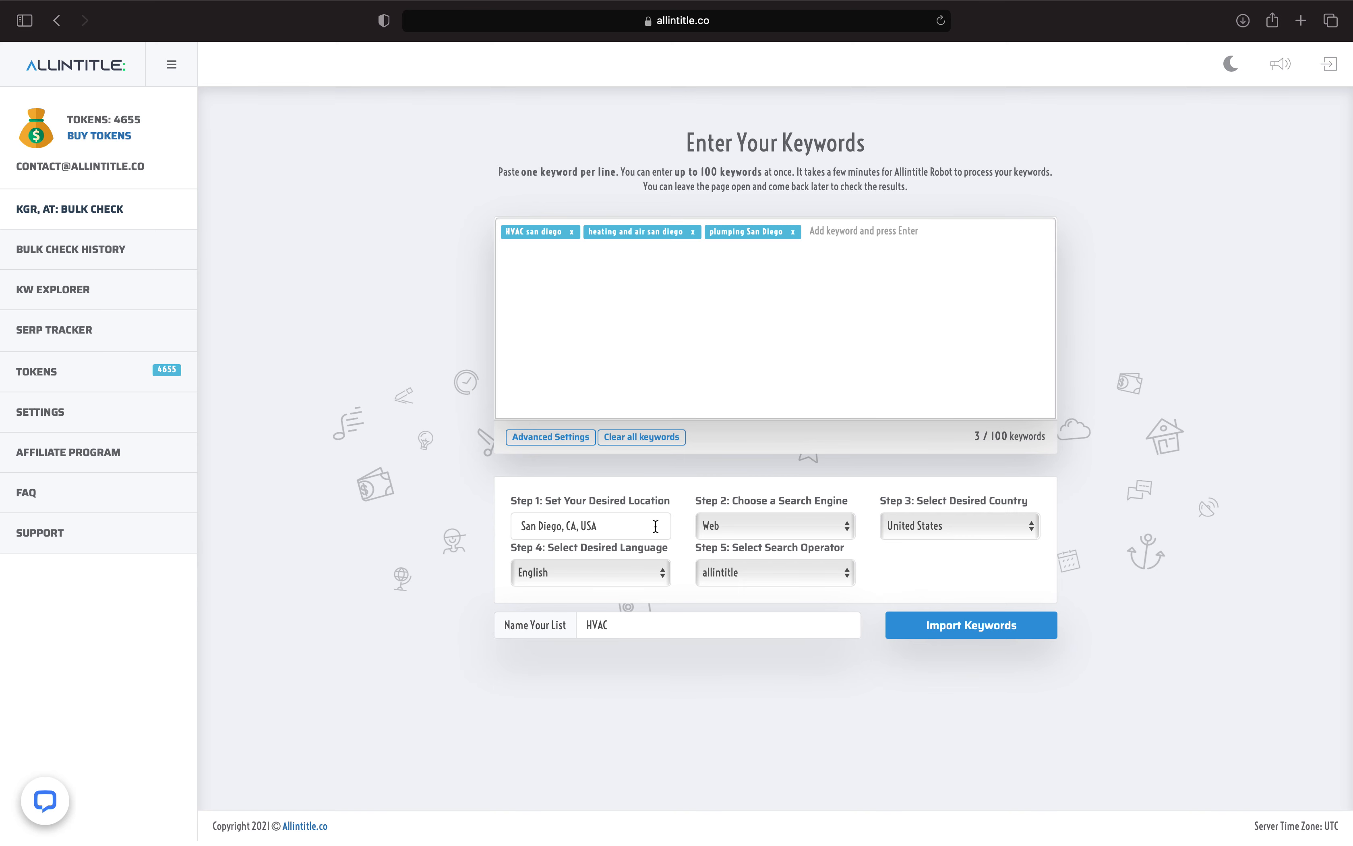
scroll(398, 462, right, 1)
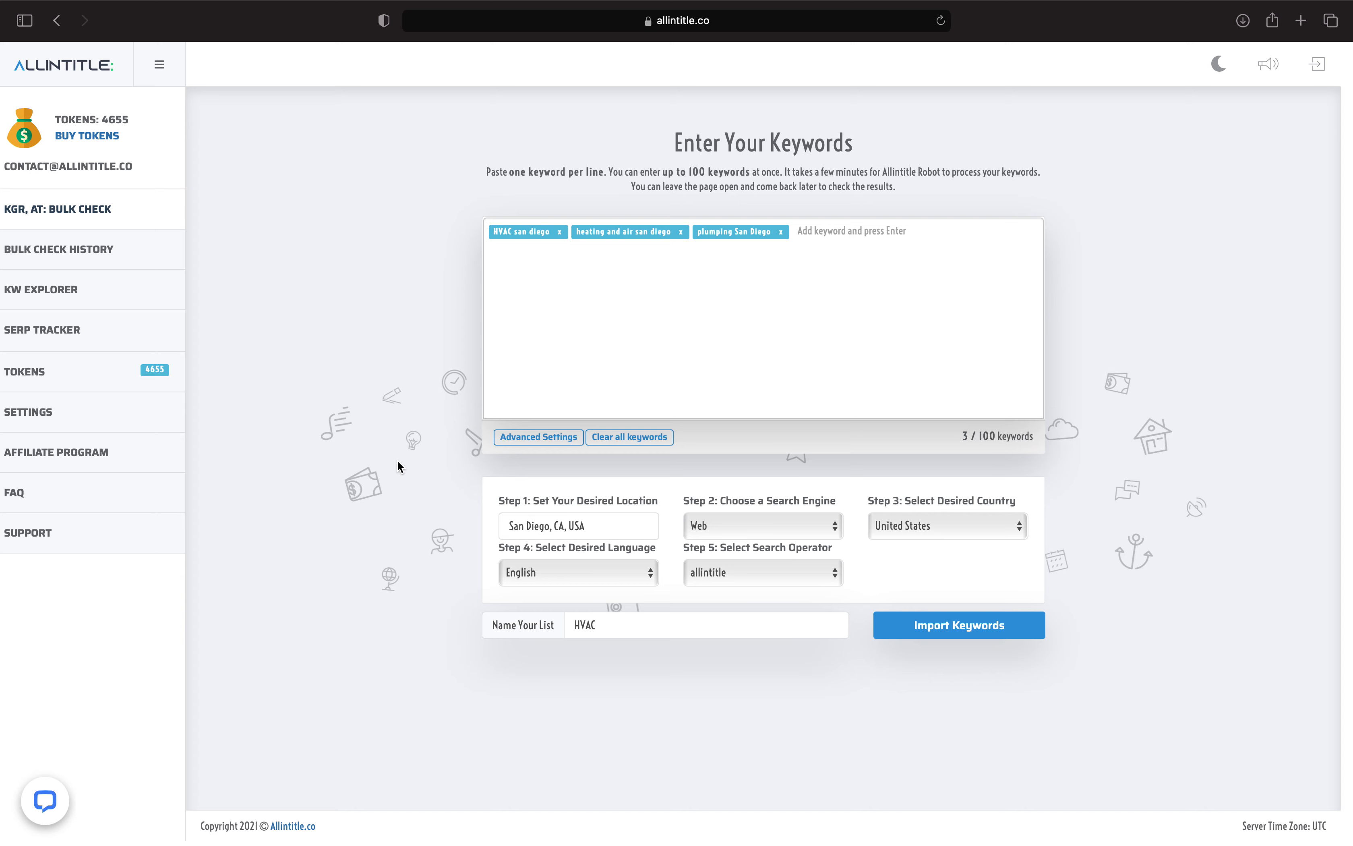
scroll(185, 417, left, 1)
Run a KW Explorer search for the seed keyword HVAC with United States and English
click(99, 299)
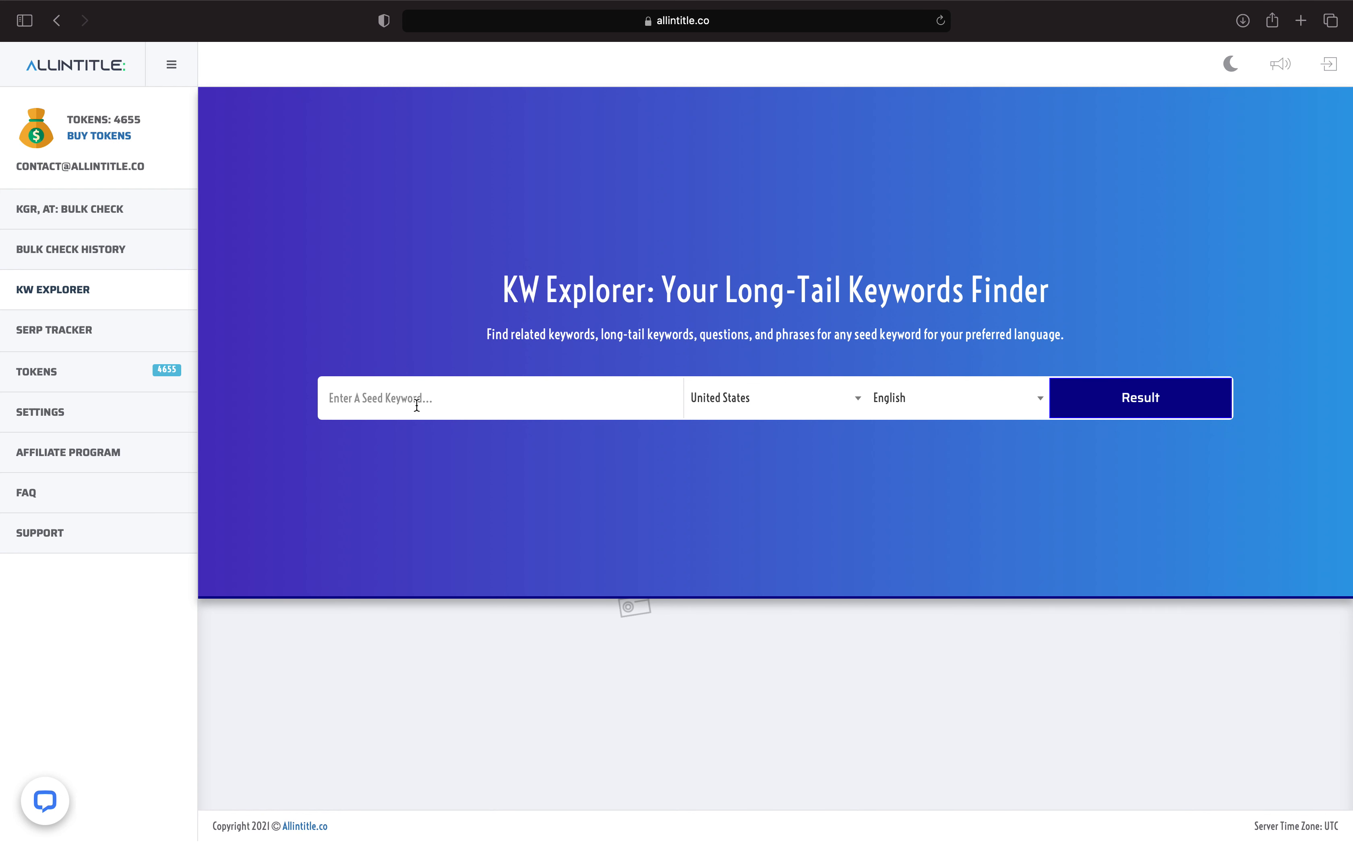
click(416, 405)
text(HVAC)
scroll(735, 411, right, 1)
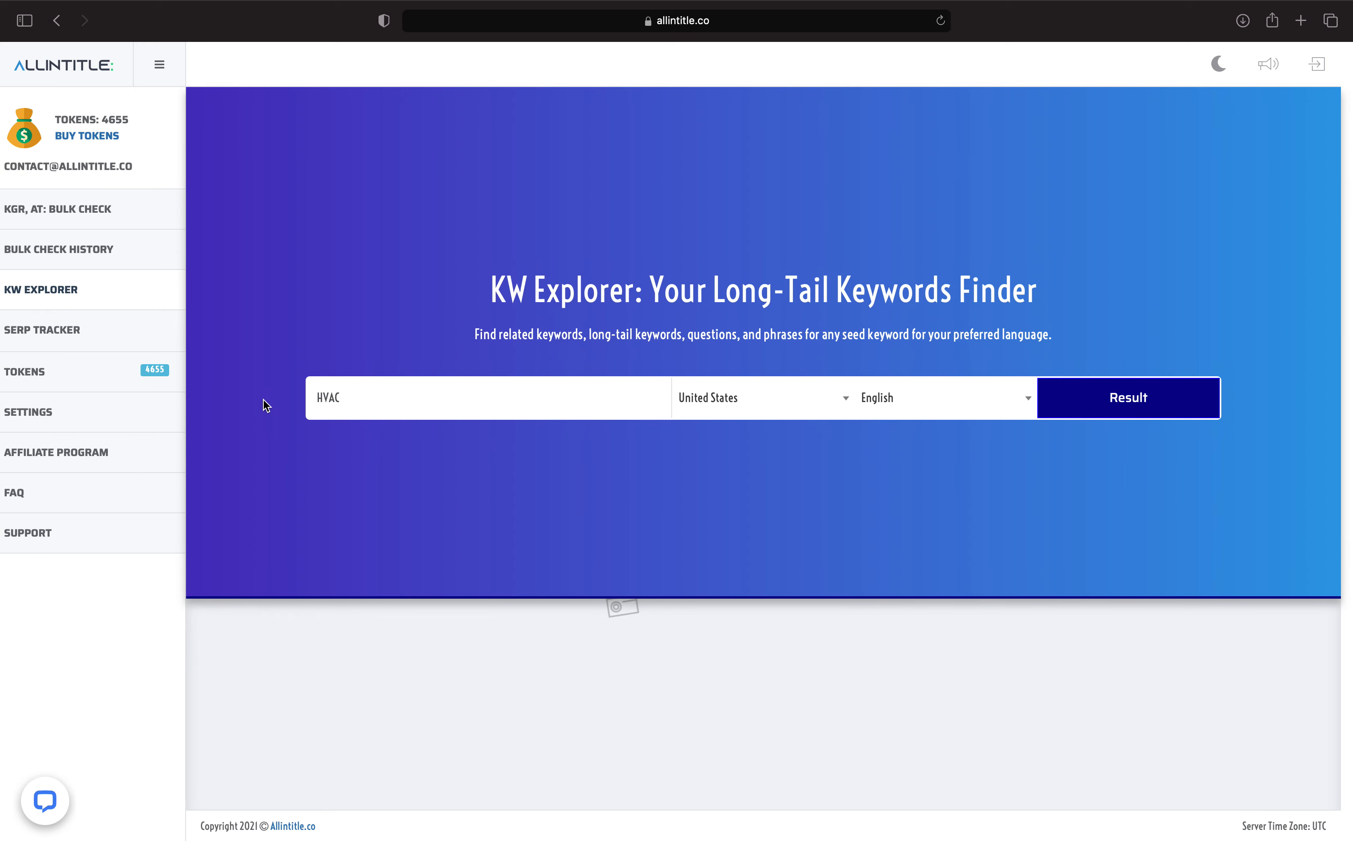
scroll(347, 371, left, 1)
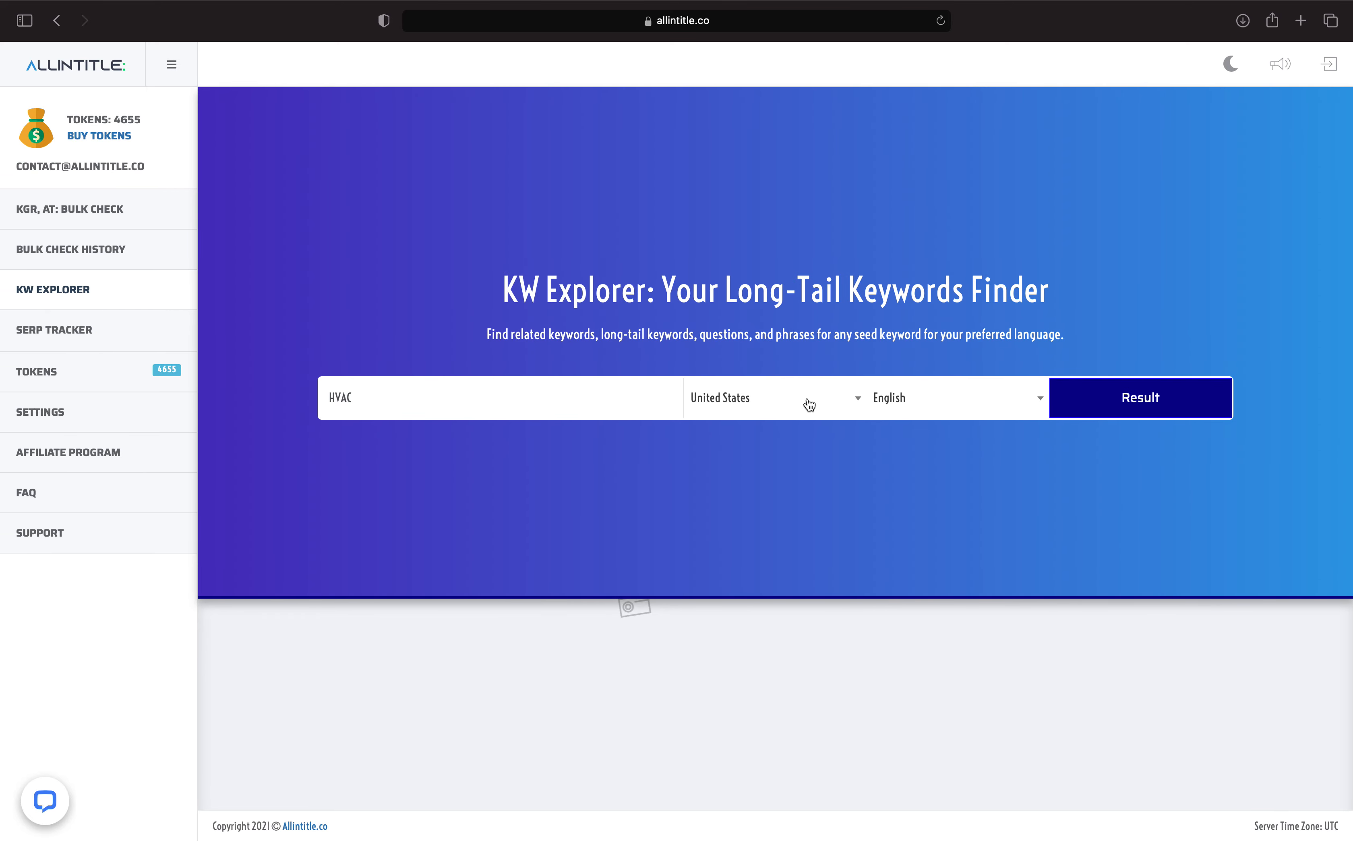
click(796, 410)
click(950, 455)
click(1124, 410)
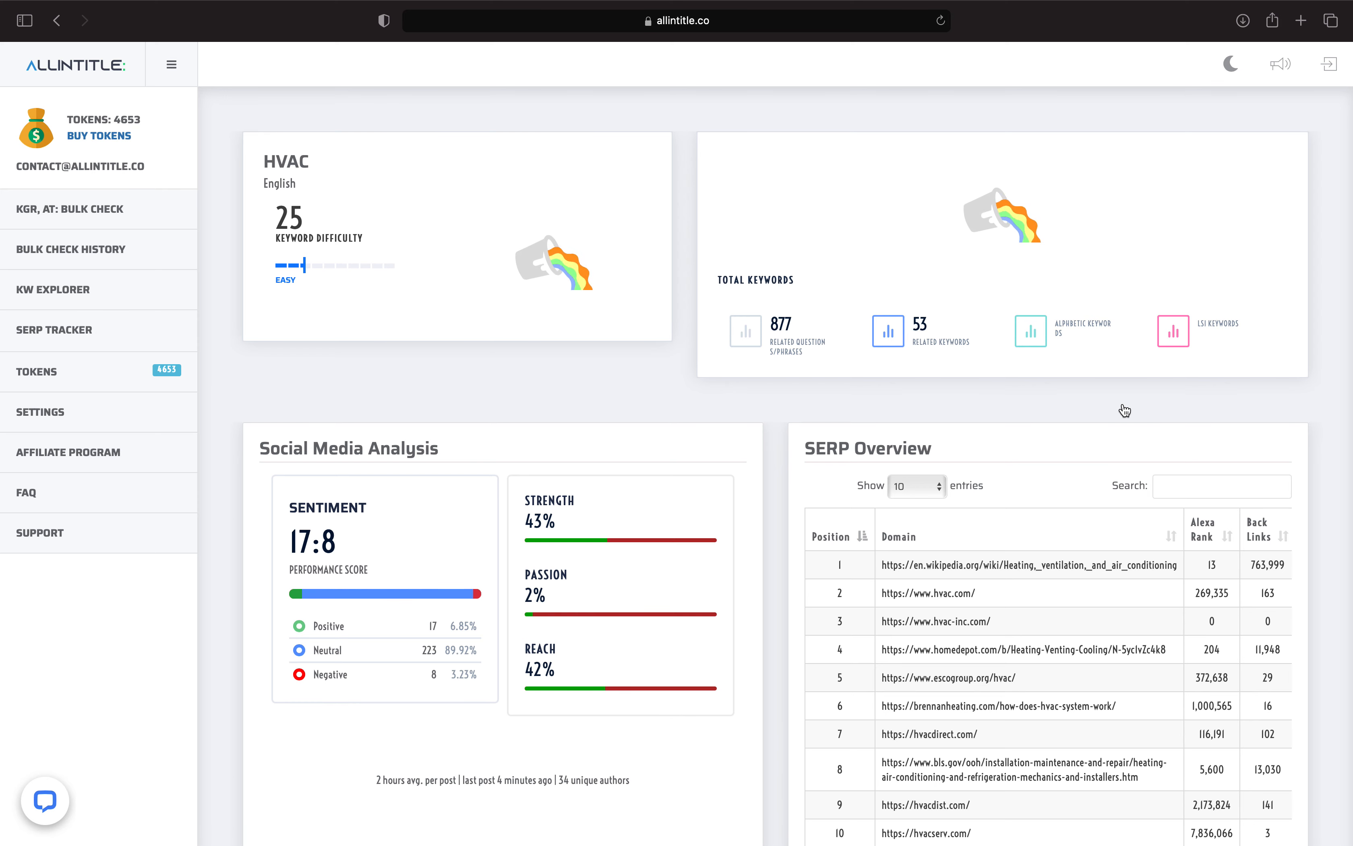
Go to the allintitle.co home page by removing beta-panel/result from the page address
click(542, 28)
click(619, 20)
drag(513, 23, 804, 48)
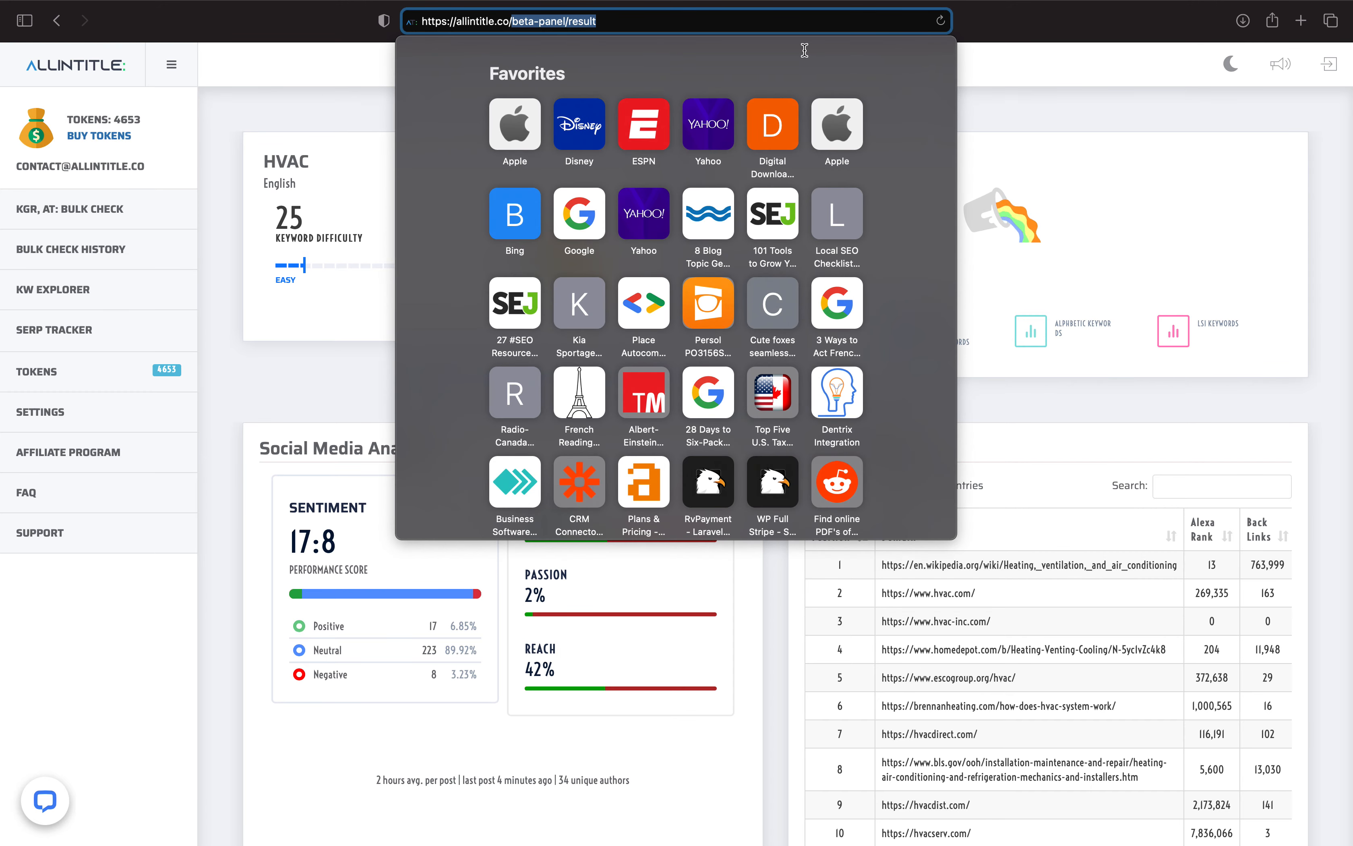
key(BackSpace)
key(Return)
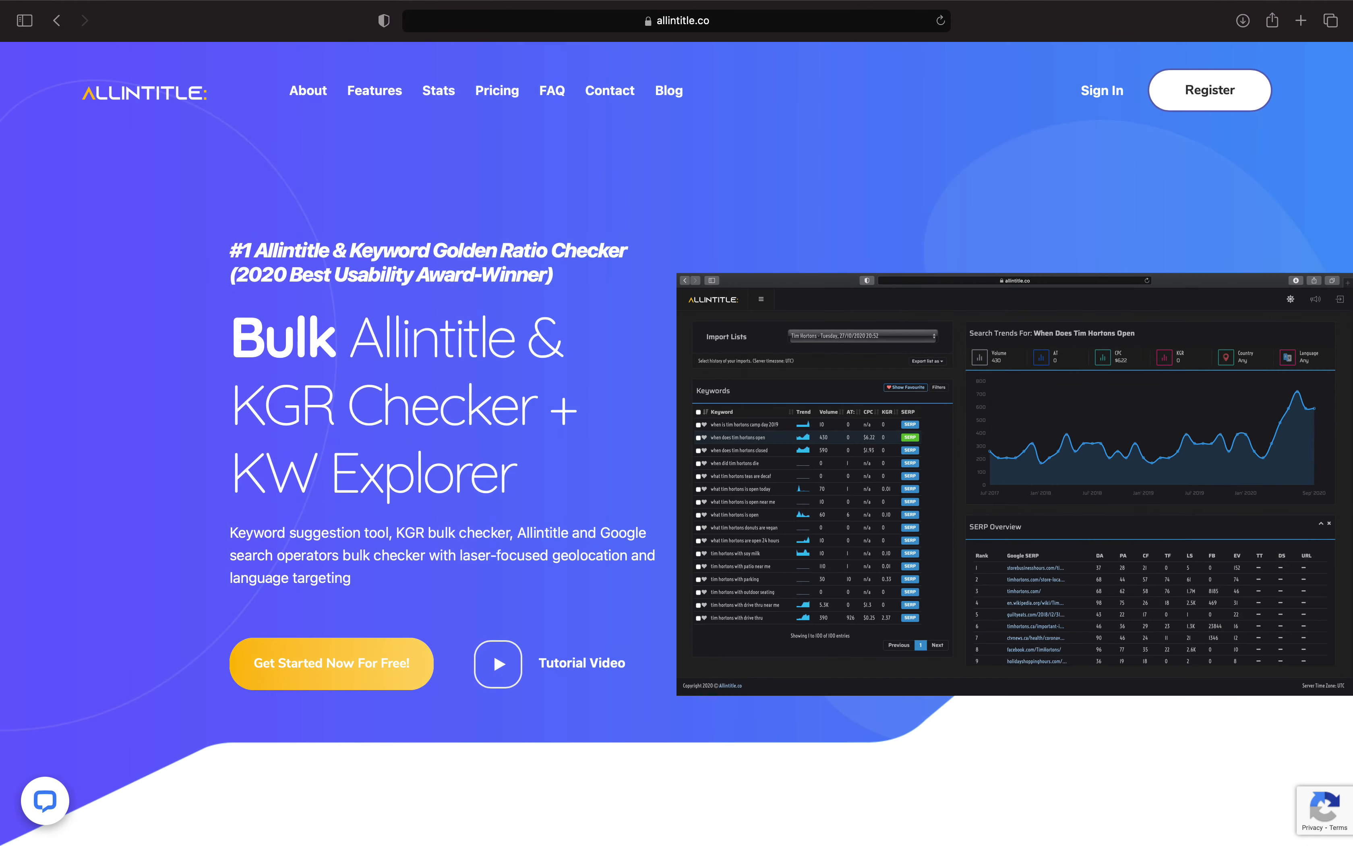
Examine the keyword tool features, user statistics and pay-as-you-go pricing plans on the home page
scroll(854, 334, down, 20)
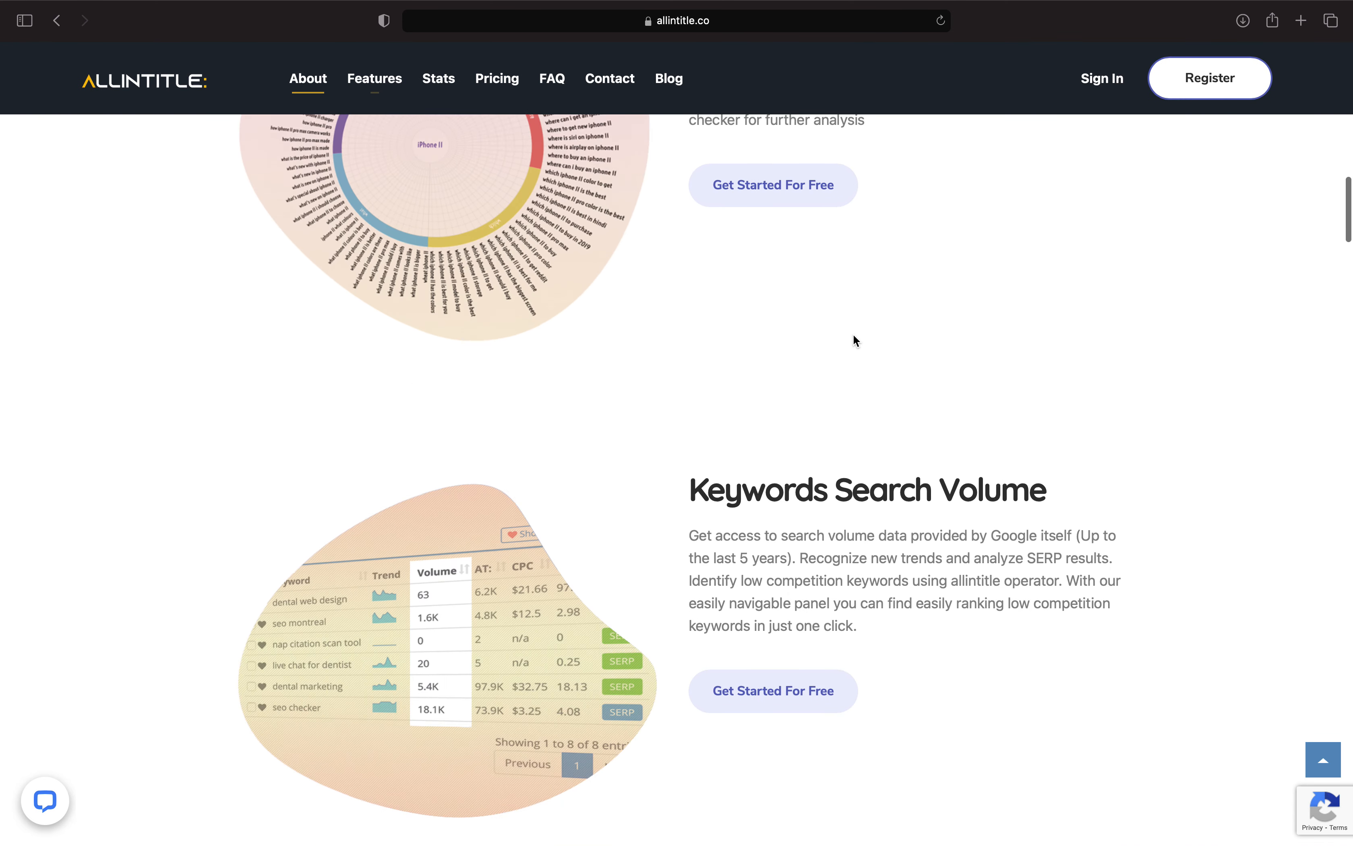
scroll(853, 336, up, 3)
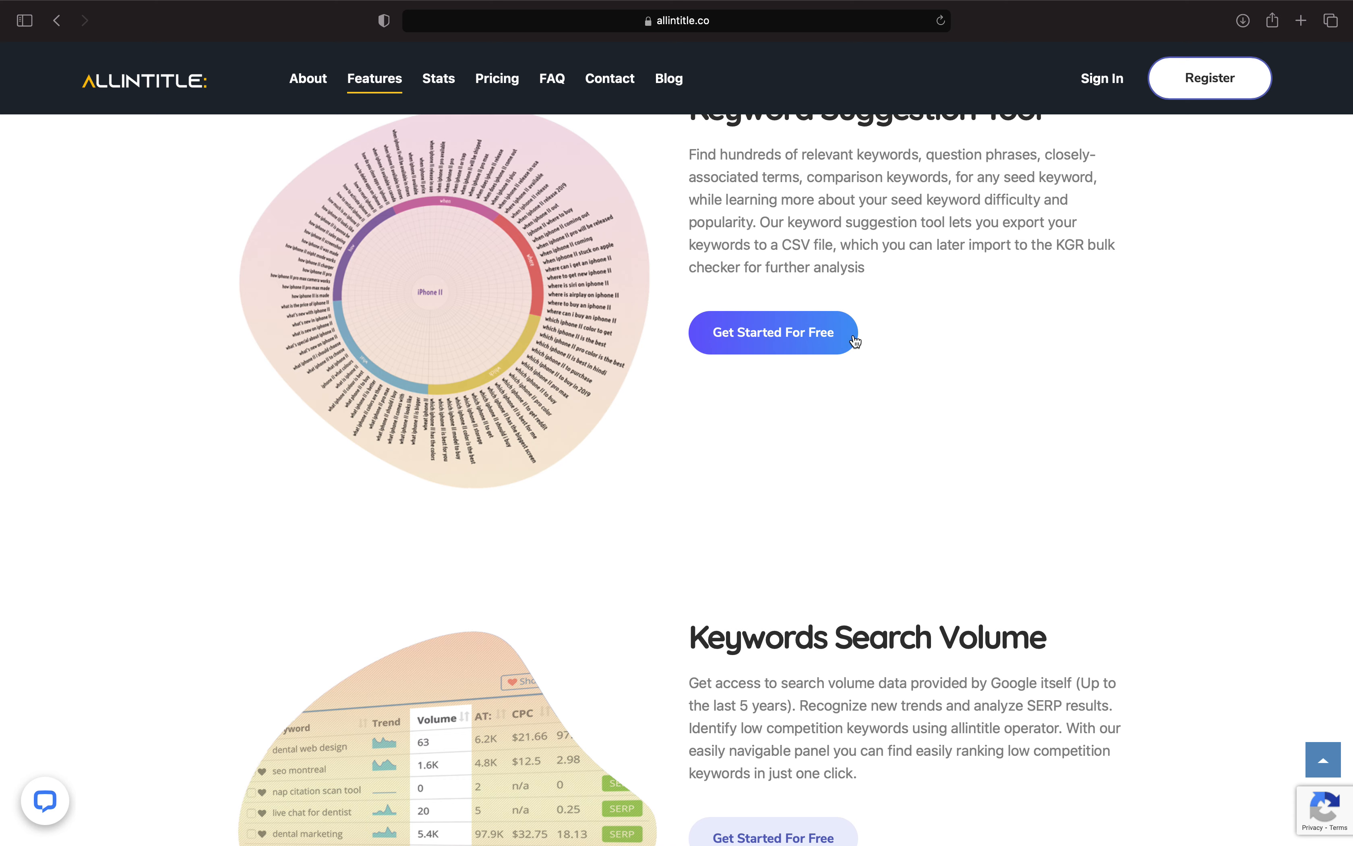
scroll(856, 341, down, 20)
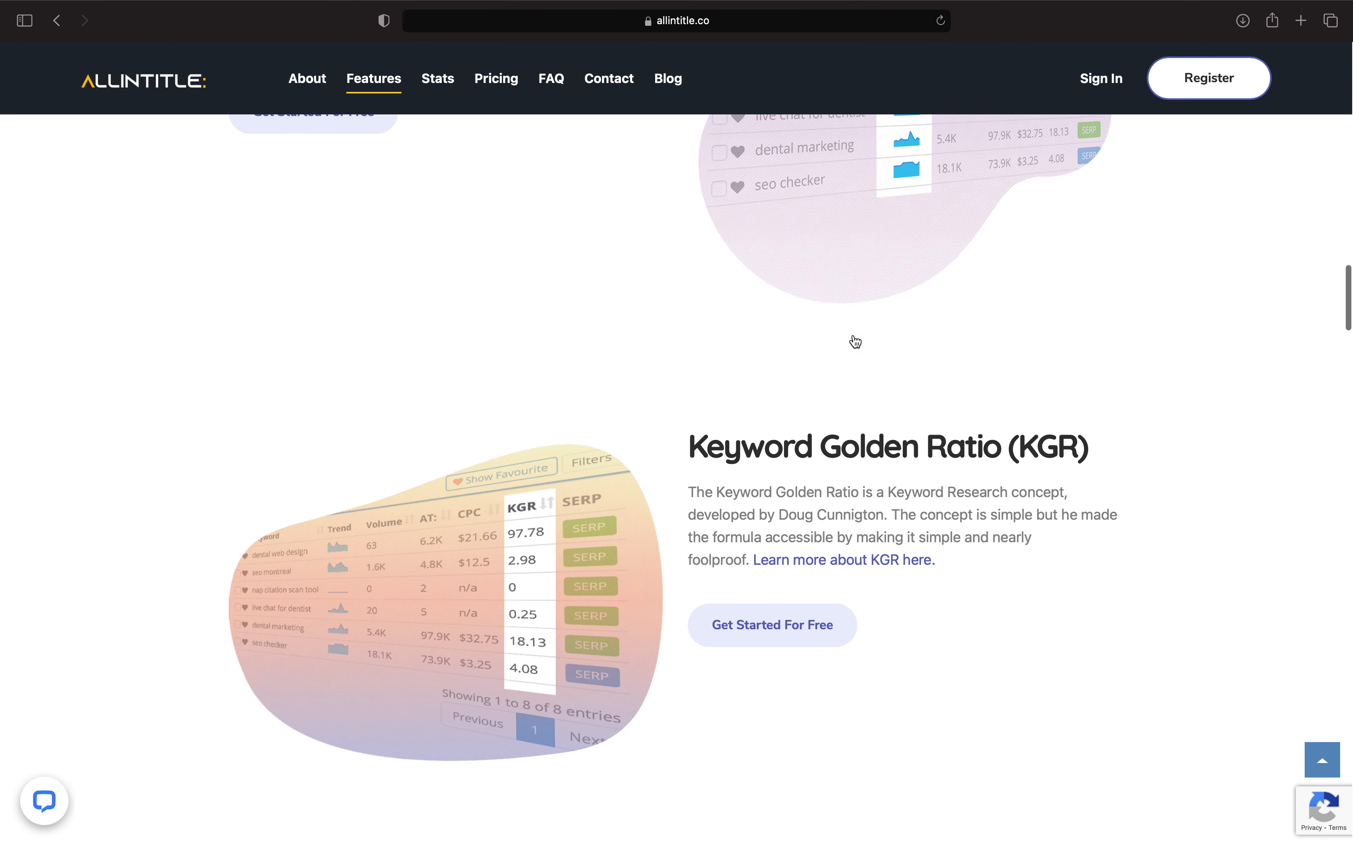
scroll(865, 287, up, 2)
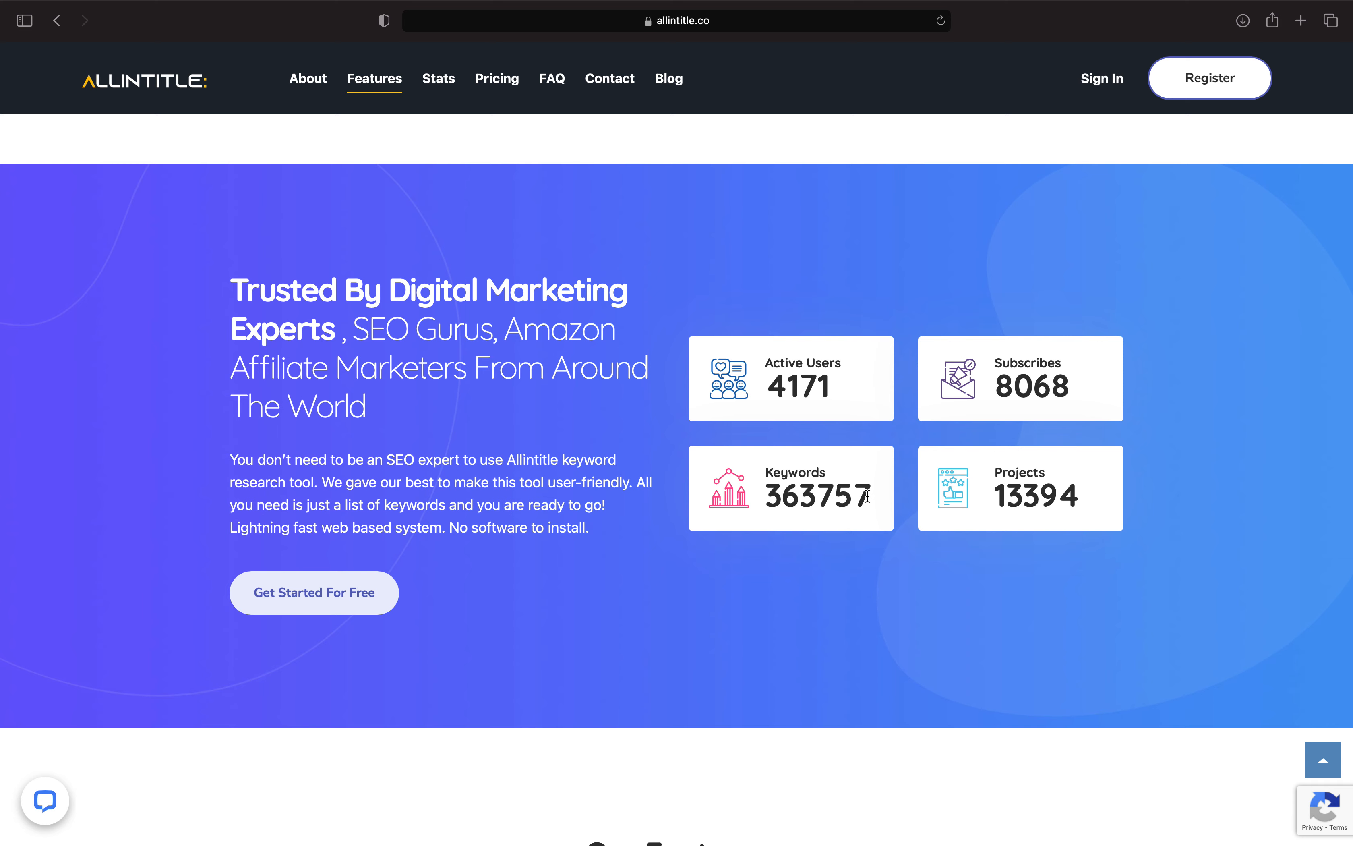
scroll(758, 589, down, 4)
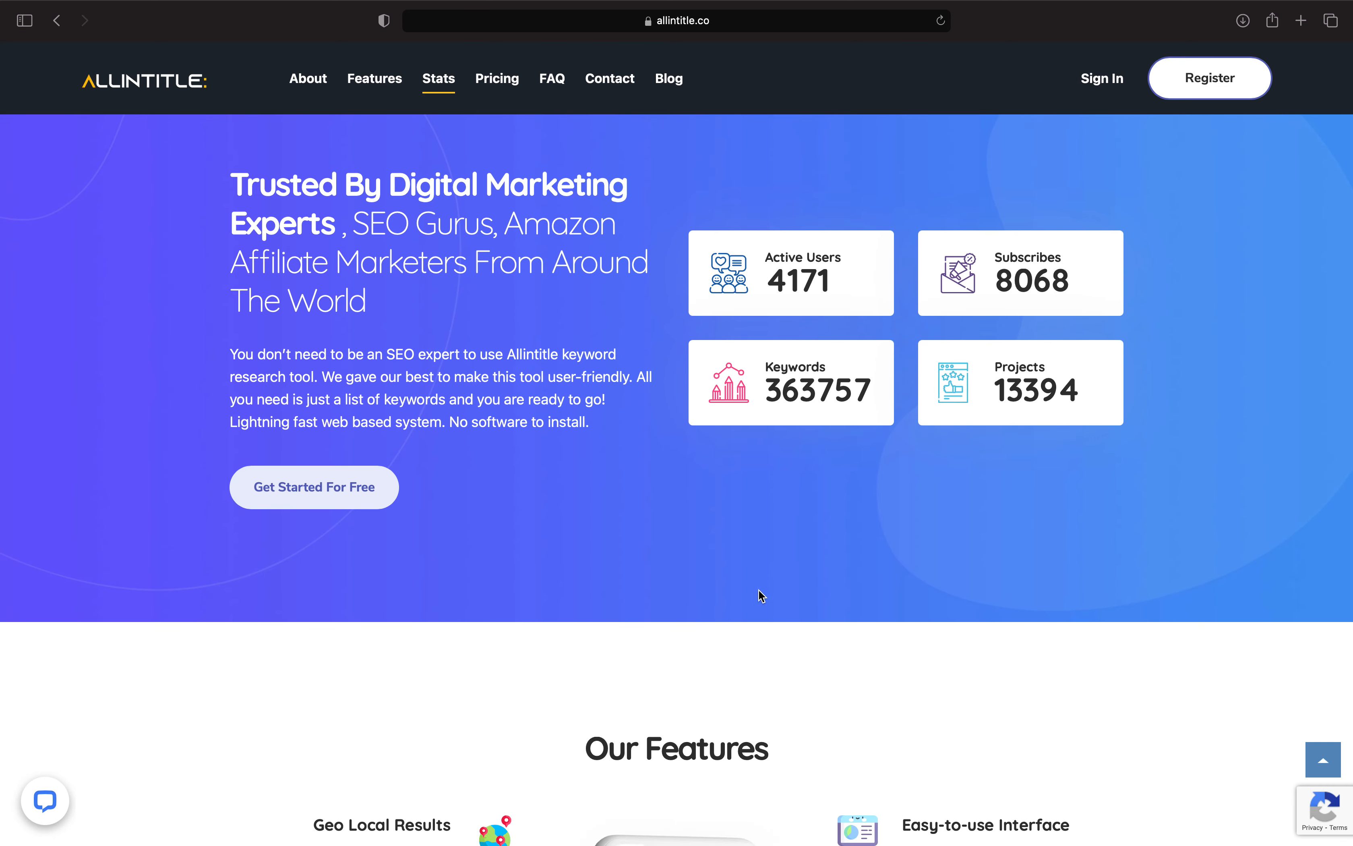
scroll(759, 590, down, 10)
scroll(759, 594, down, 12)
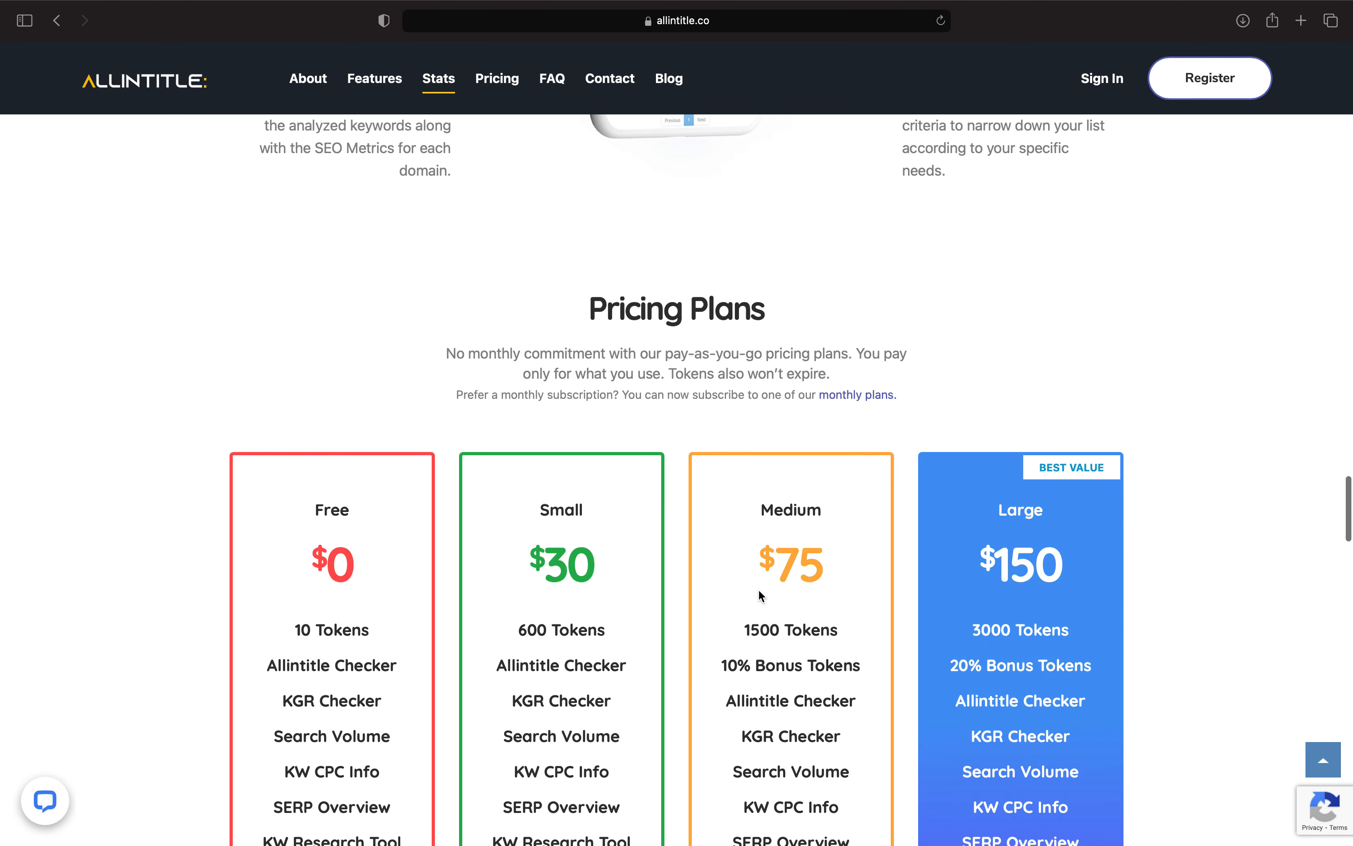
scroll(758, 590, up, 7)
scroll(759, 590, down, 7)
scroll(758, 590, up, 1)
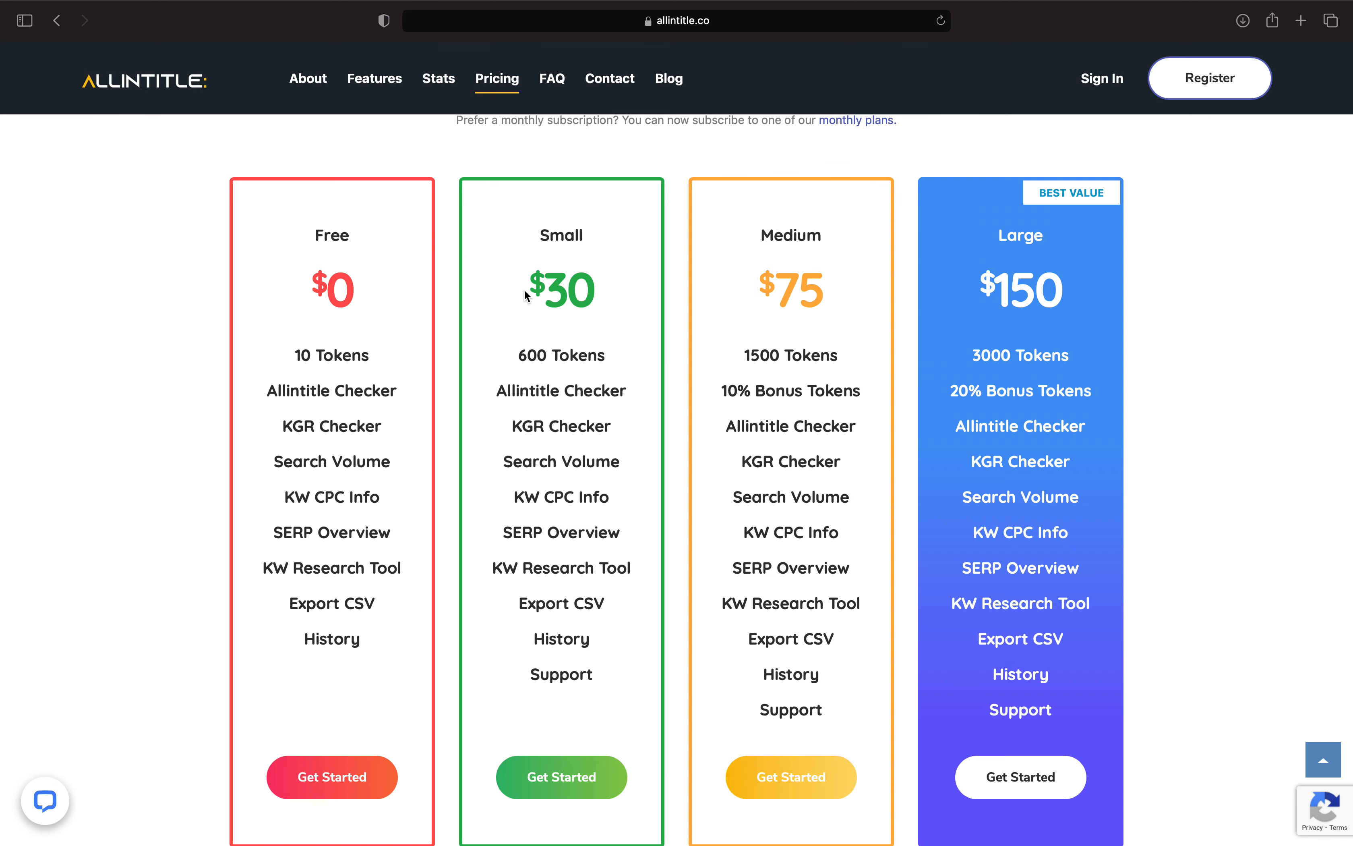
Open the monthly plans page from the pricing section and review the plan options in the subscription form
scroll(524, 289, up, 3)
click(871, 246)
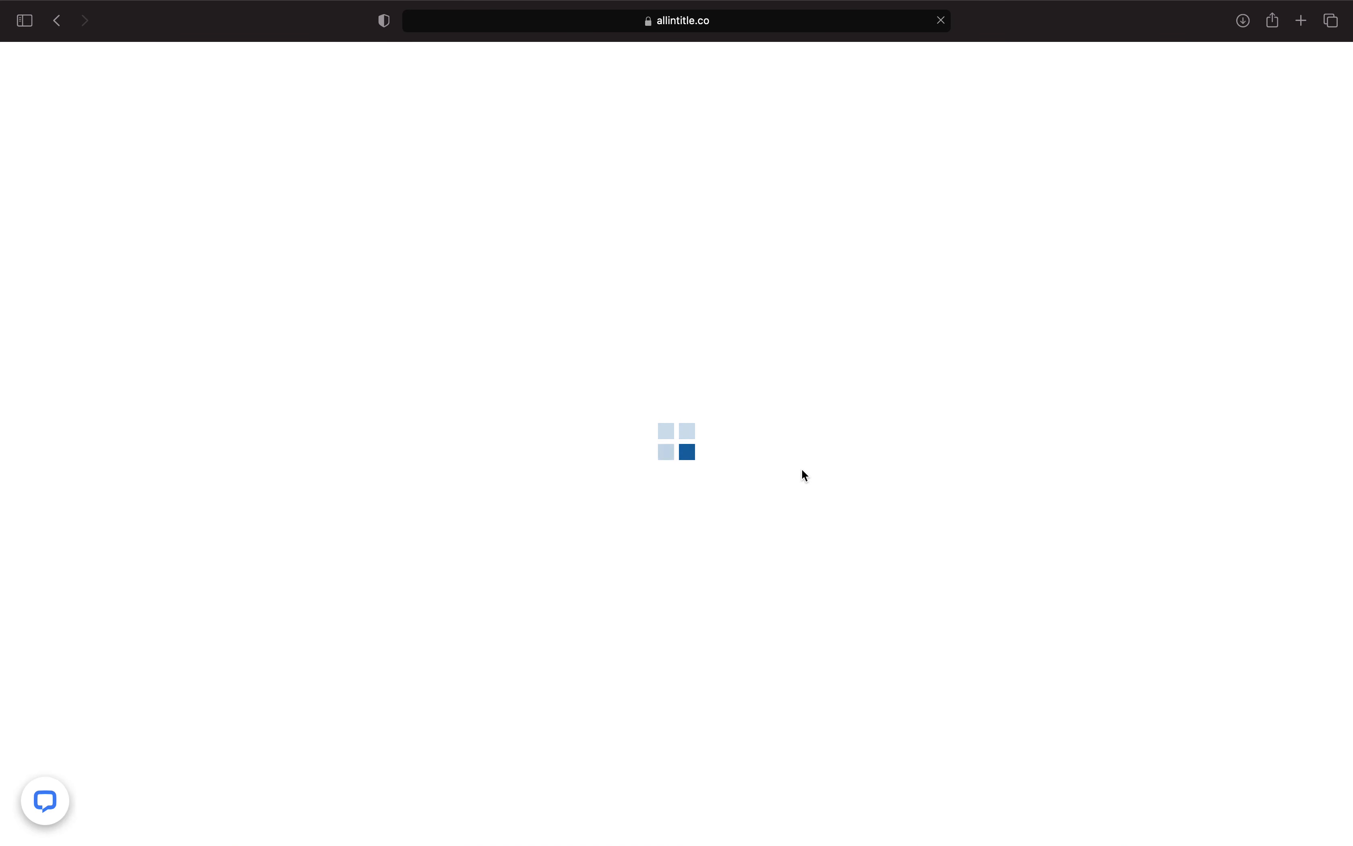
scroll(802, 471, down, 10)
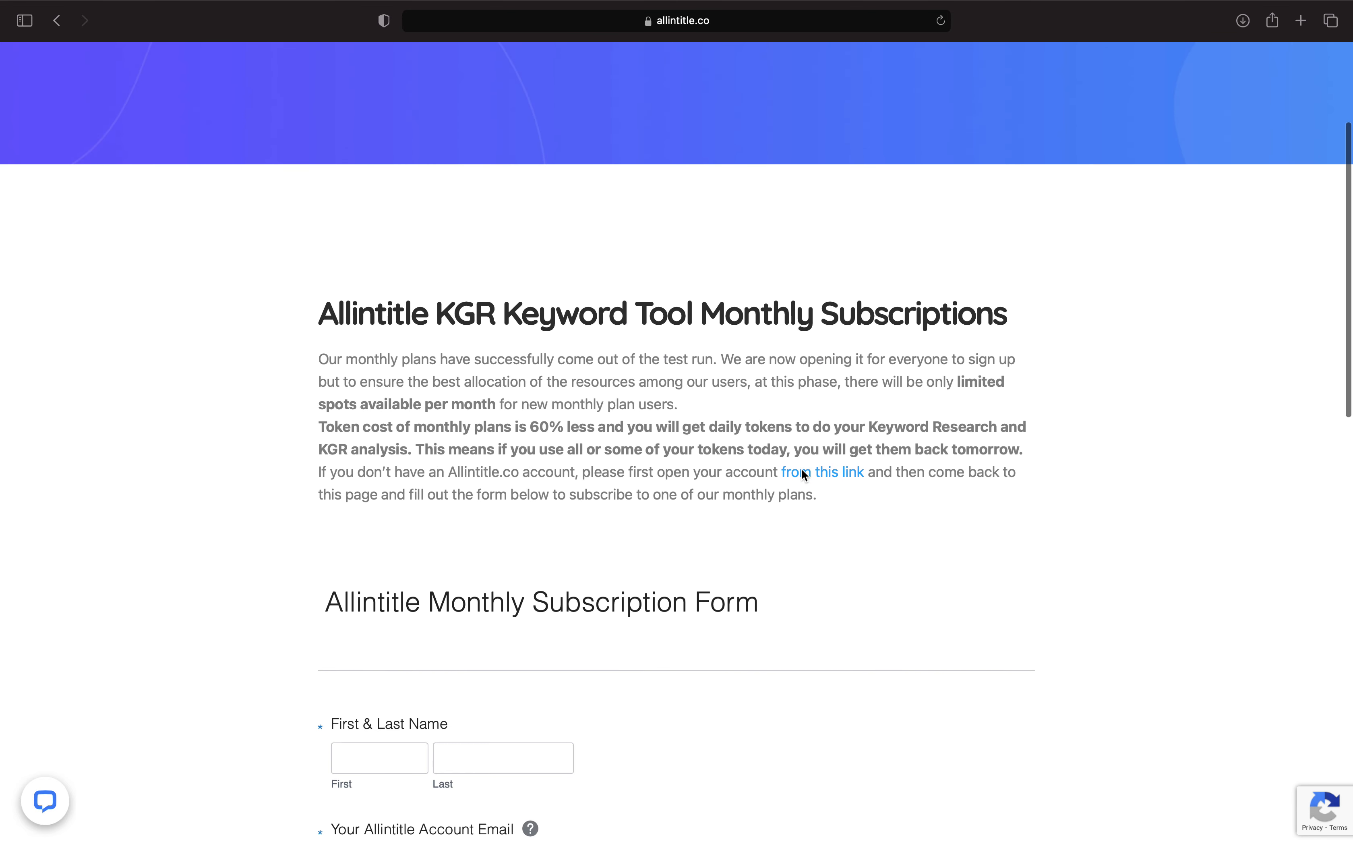
scroll(801, 470, down, 2)
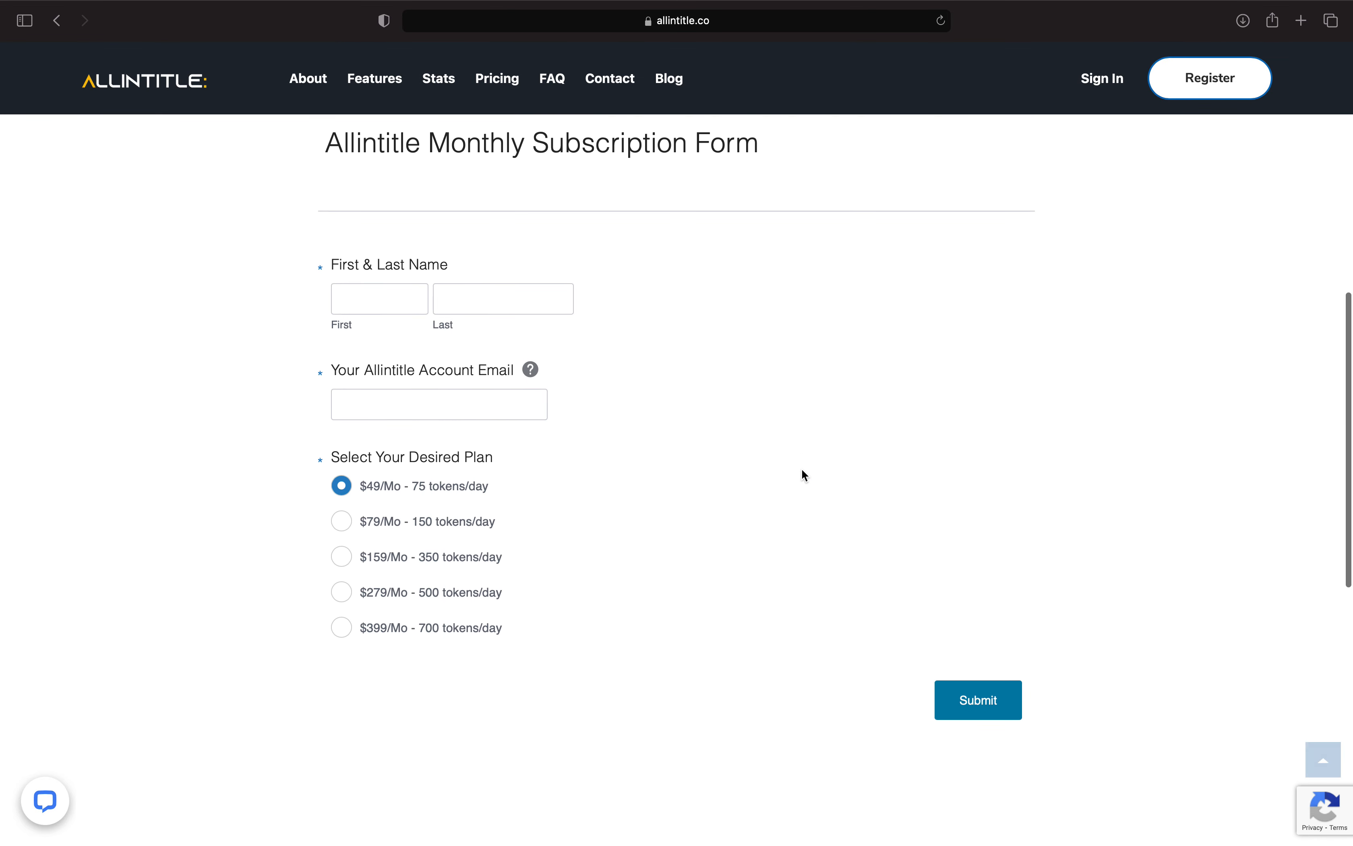